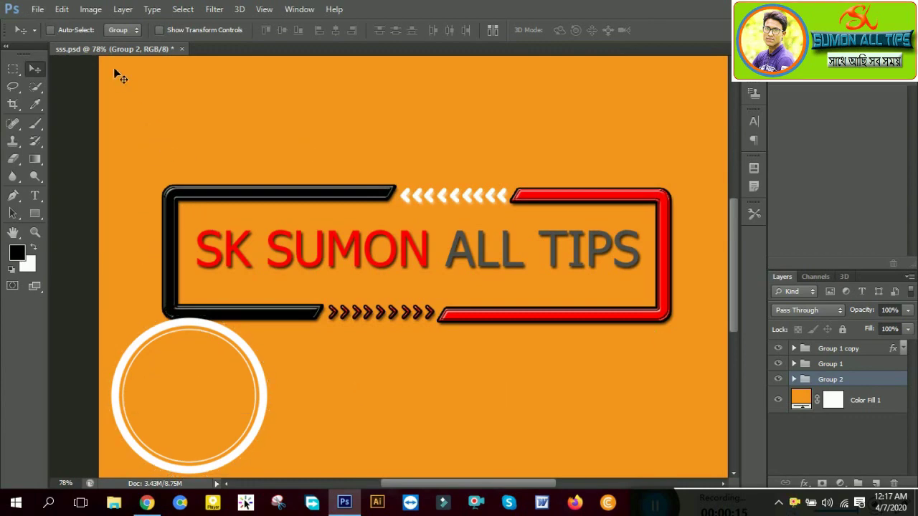
left_click(37, 8)
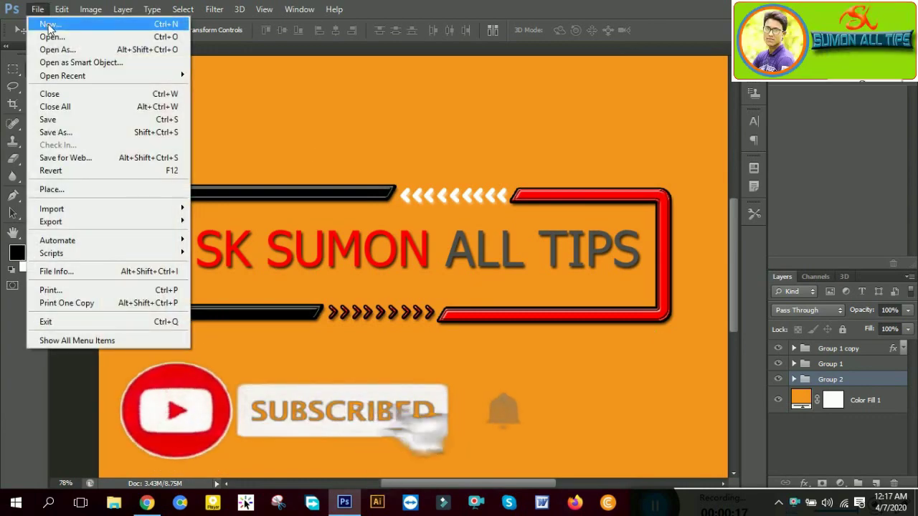
left_click(49, 27)
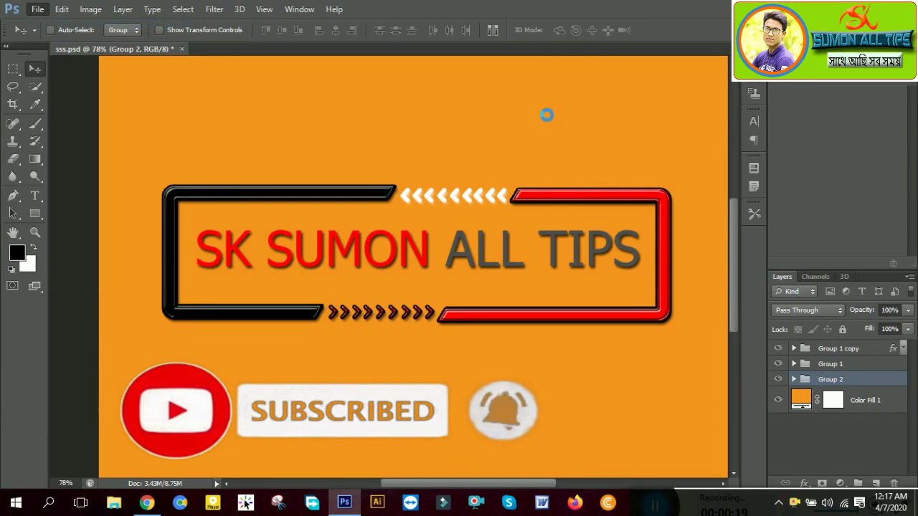
left_click(482, 176)
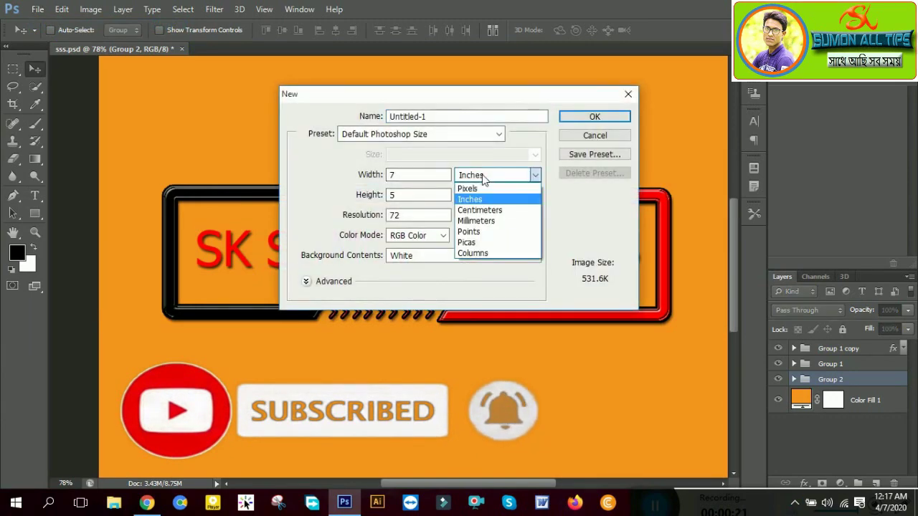
left_click(466, 189)
double_click(401, 175)
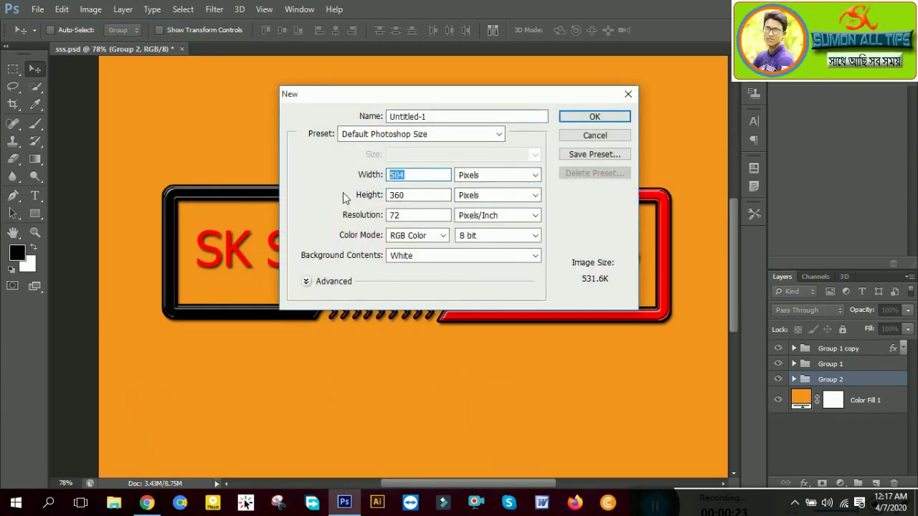
type("1200")
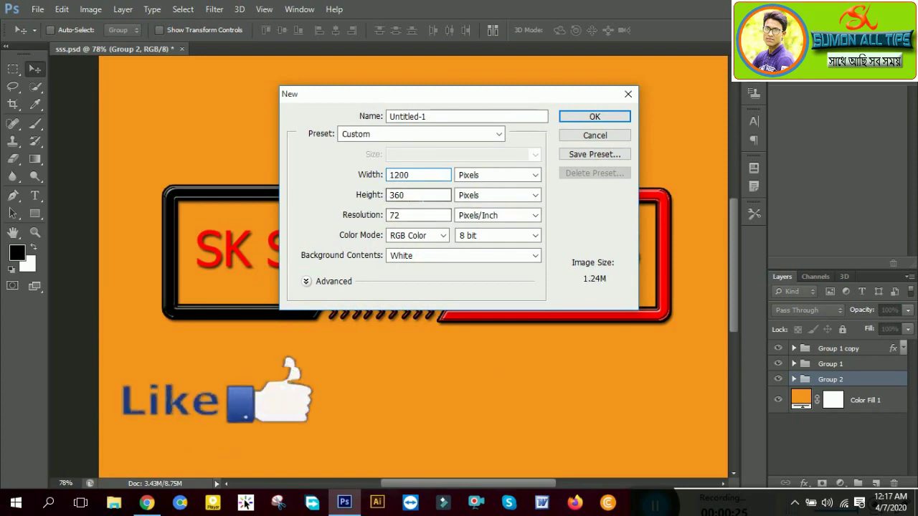
key("Tab")
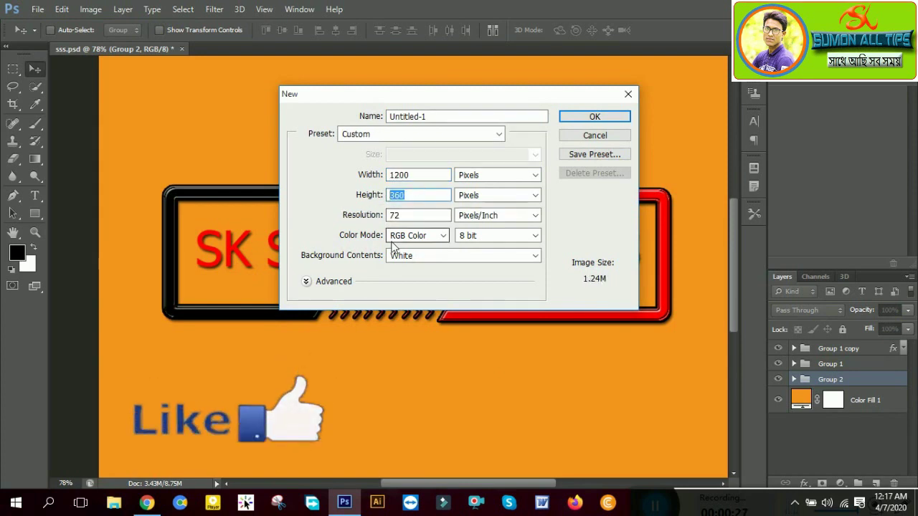
type("1200")
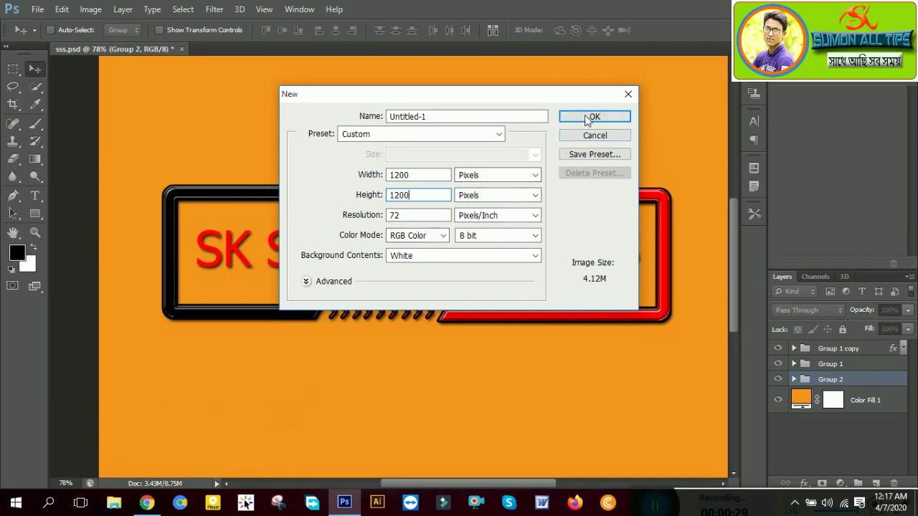
left_click(587, 116)
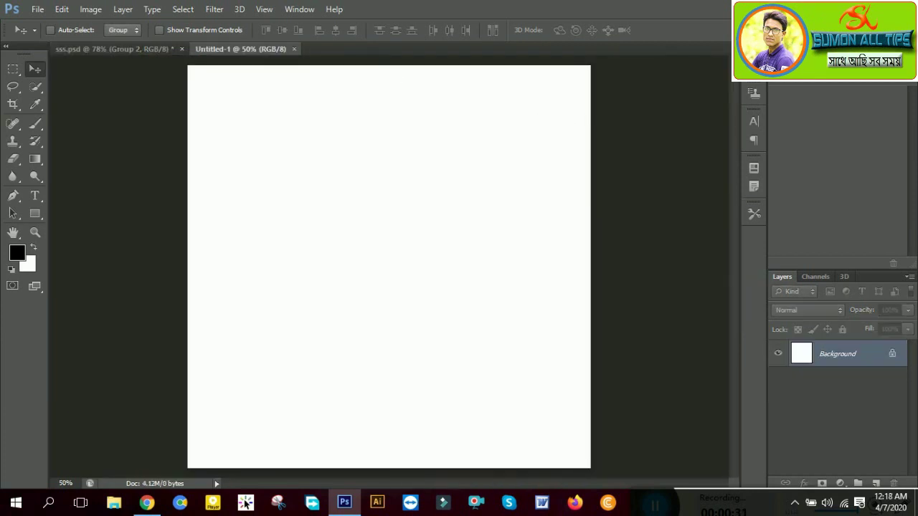
left_click(293, 49)
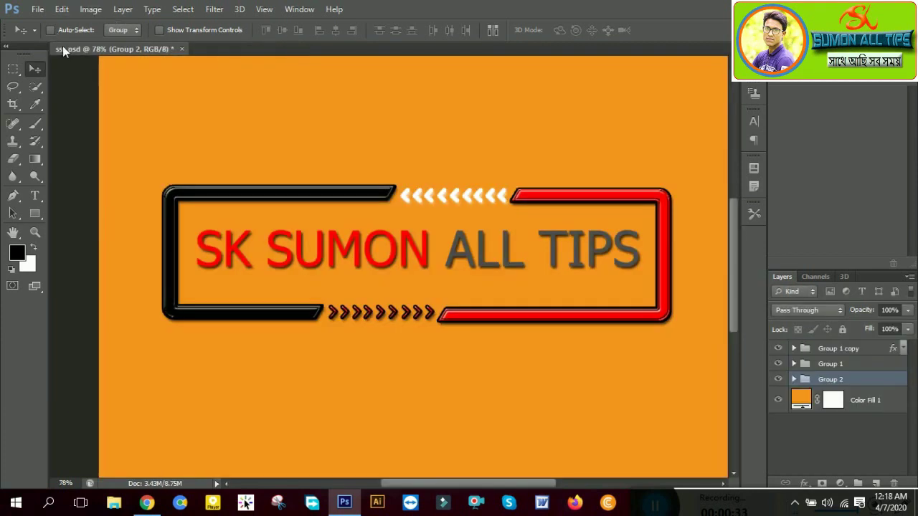
Create a new RGB document 1200 pixels wide and 900 pixels high at 300 pixels/inch with a white background
left_click(37, 9)
left_click(50, 23)
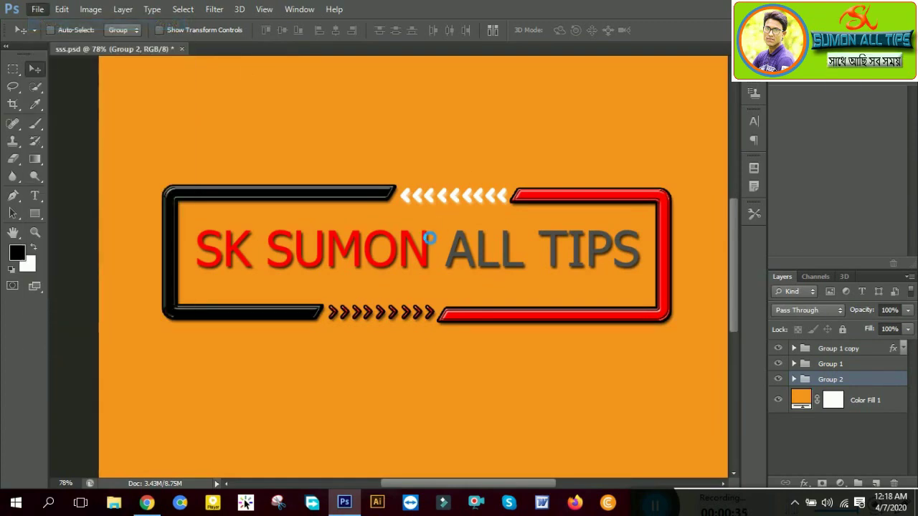
left_click(420, 175)
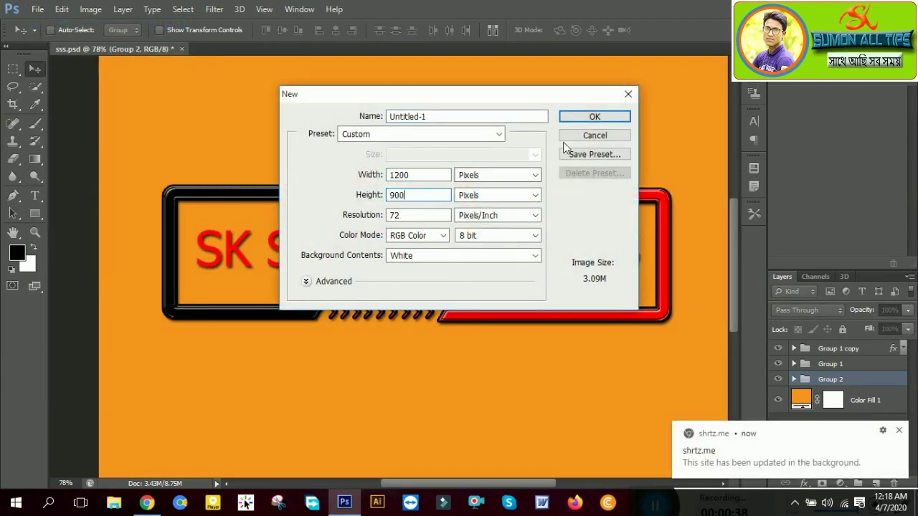
key("Tab")
type("3")
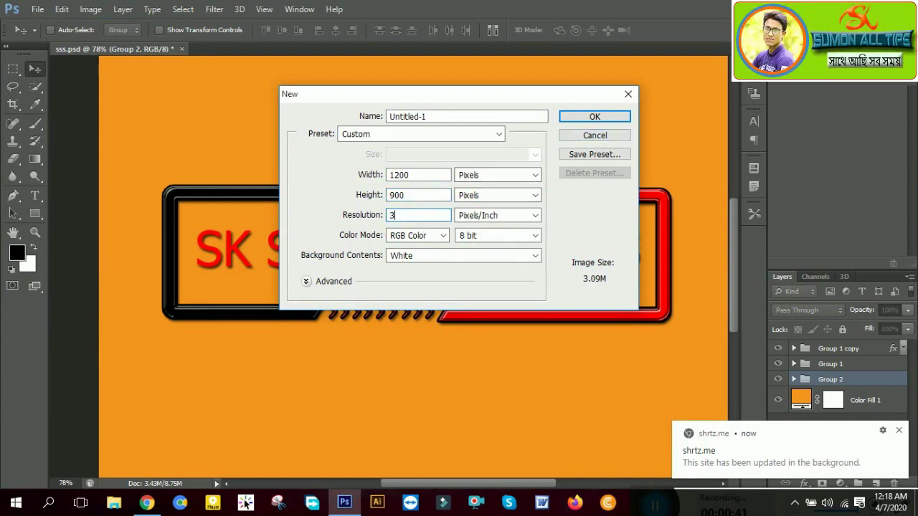
type("00")
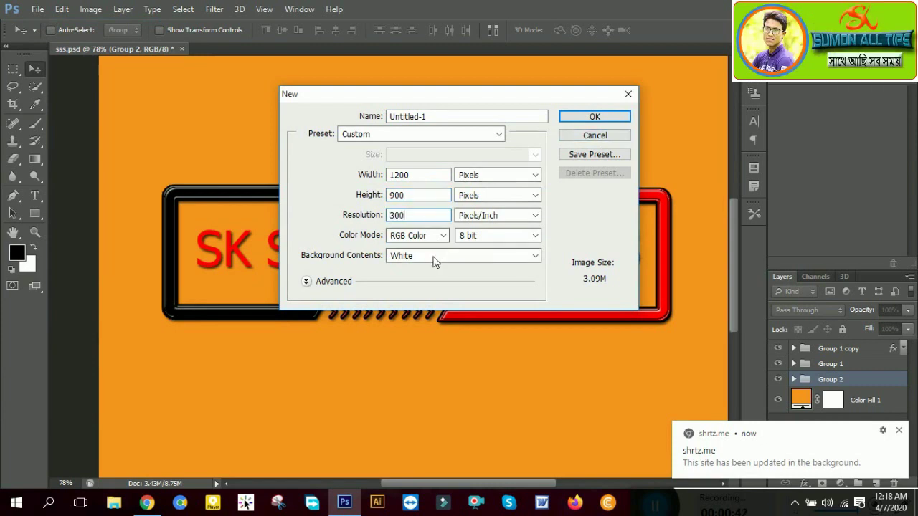
left_click(595, 116)
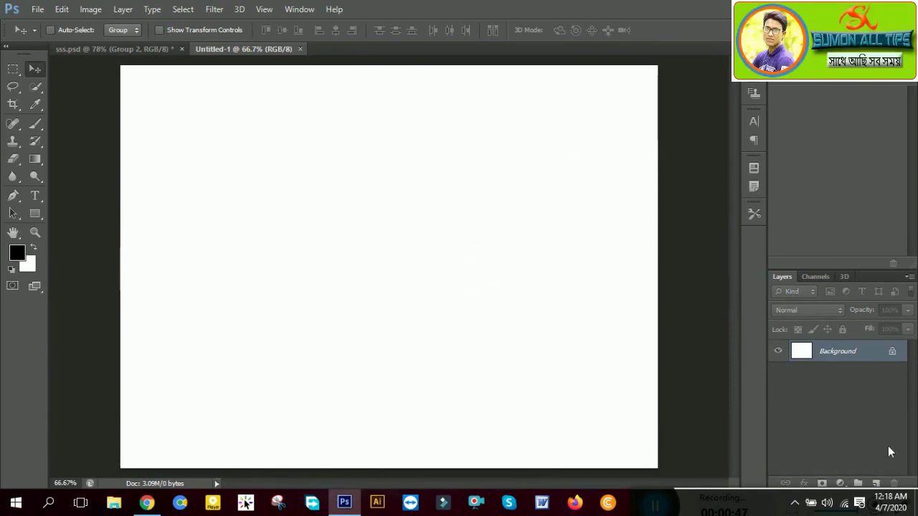
Add a Solid Color fill layer in yellow, ffde00
left_click(844, 484)
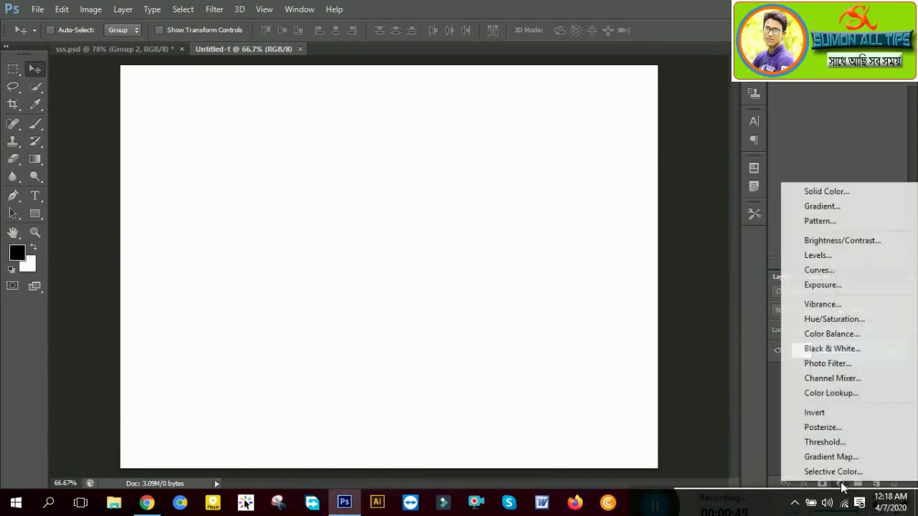
left_click(825, 190)
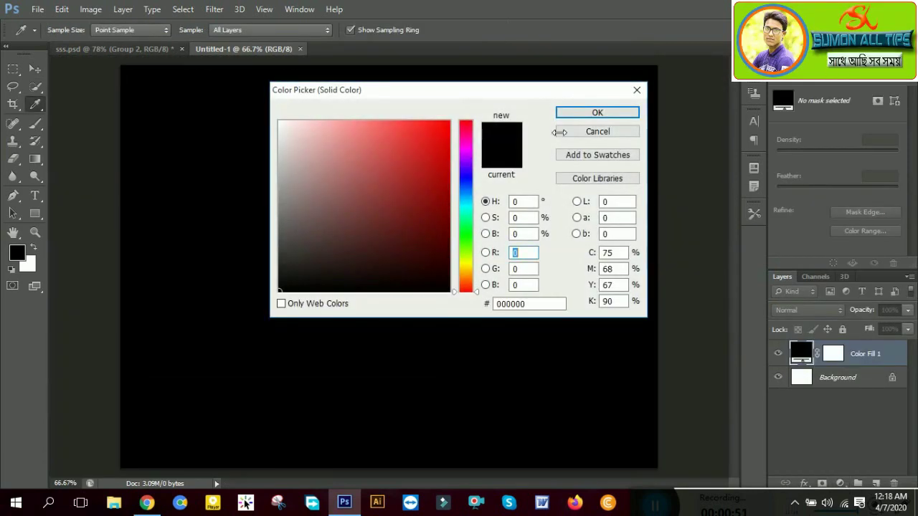
left_click(466, 267)
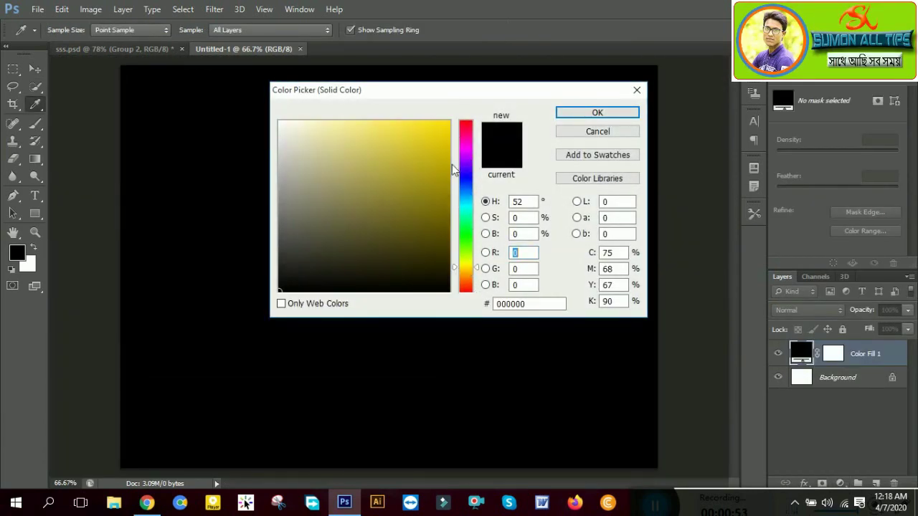
left_click(450, 120)
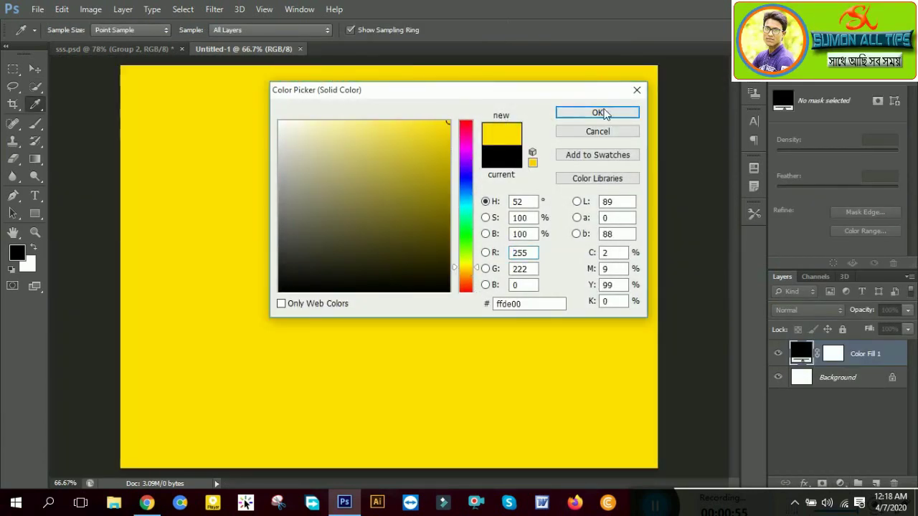
left_click(597, 112)
Delete the white Background layer and fully lock the yellow fill layer
left_click_drag(866, 383, 894, 484)
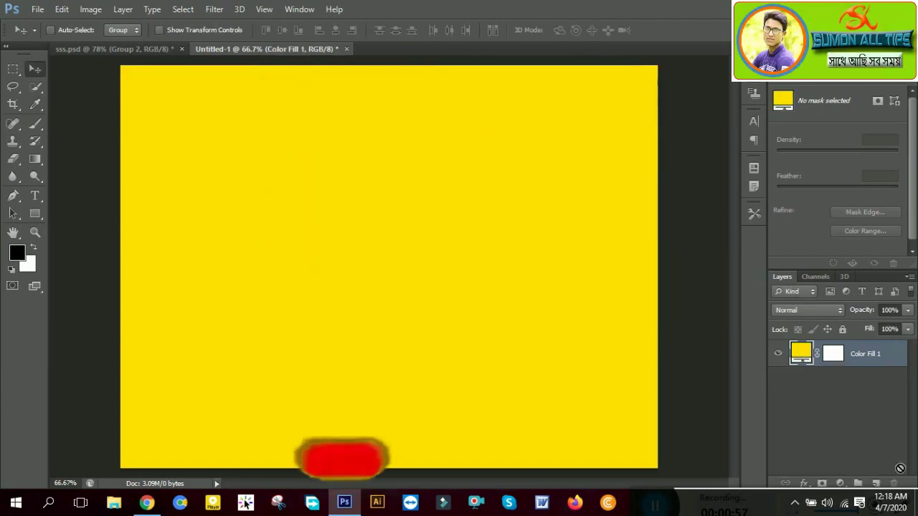
left_click(843, 330)
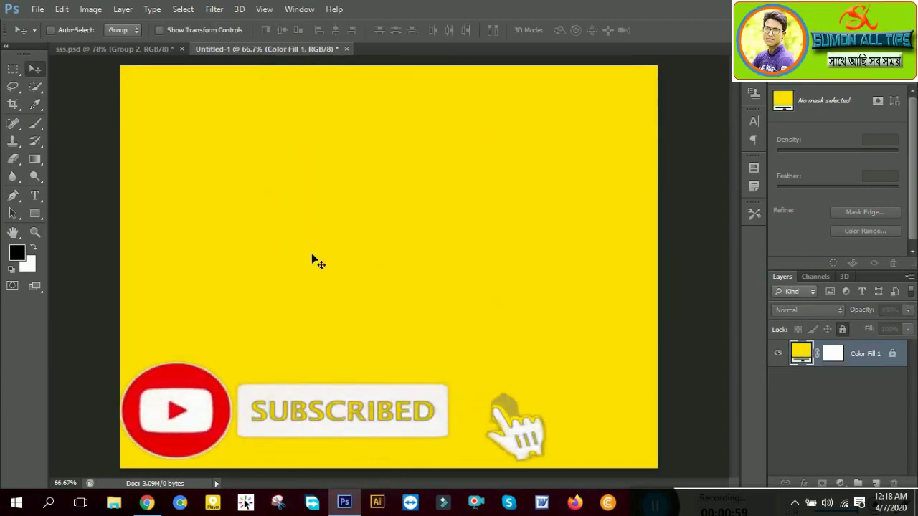
Draw and undo a trial rounded rectangle, and set the Rounded Rectangle tool to no fill with a white stroke
left_click(35, 214)
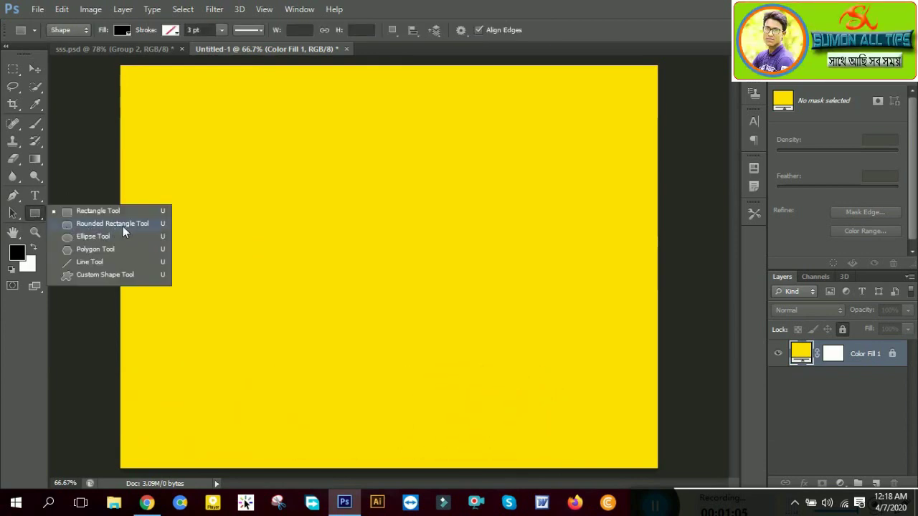
left_click(120, 224)
left_click_drag(183, 193, 422, 256)
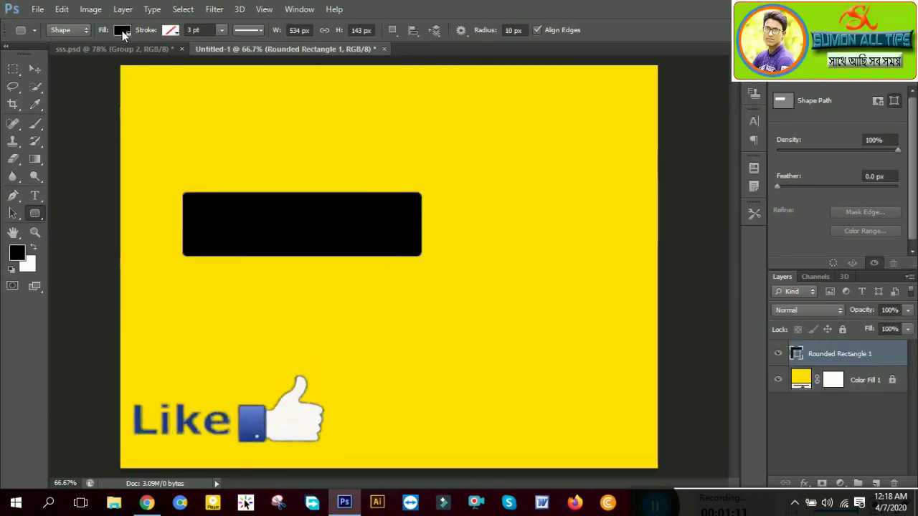
key("ctrl+z")
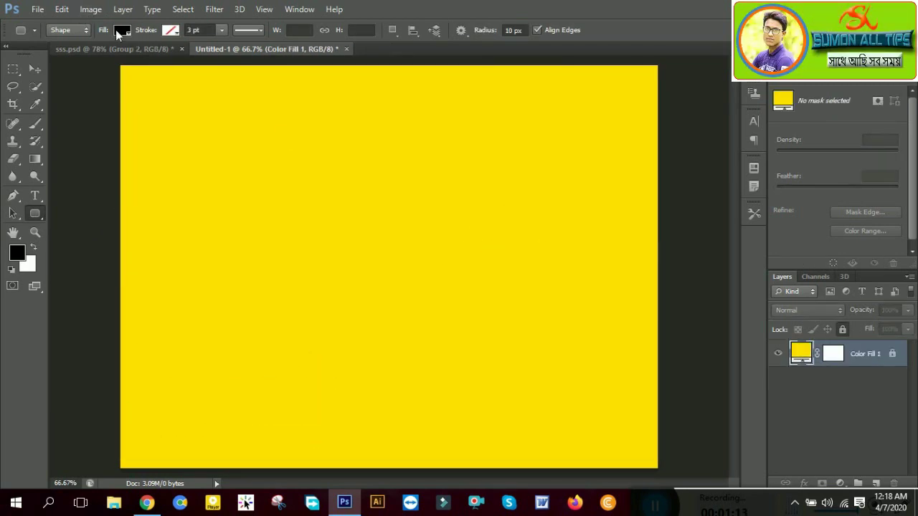
left_click(117, 29)
left_click(66, 56)
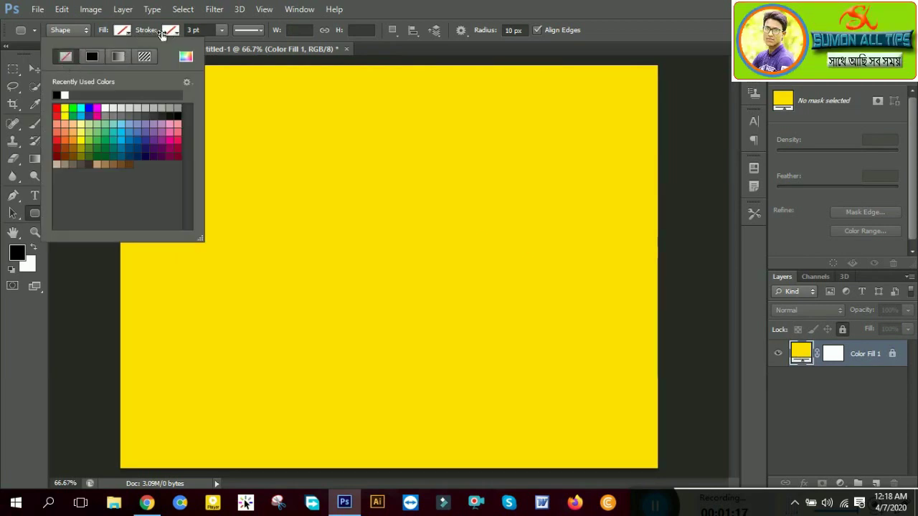
left_click(171, 30)
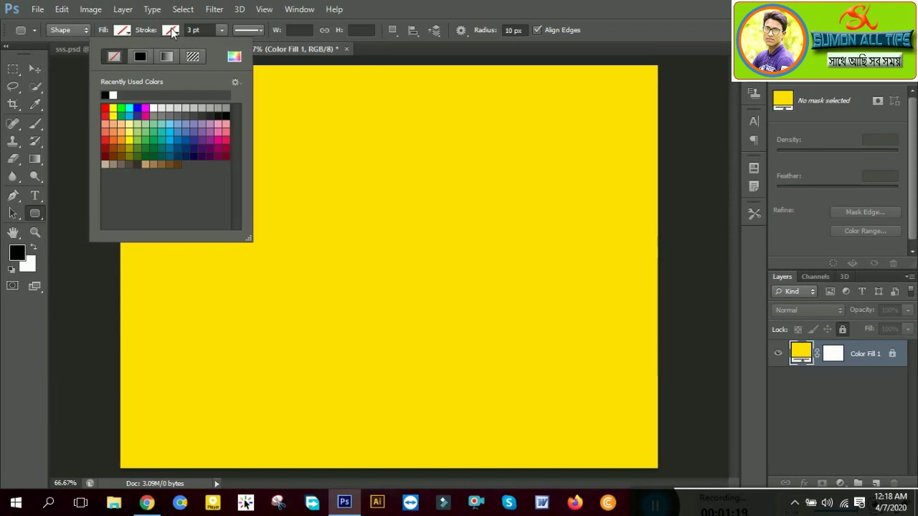
left_click(106, 95)
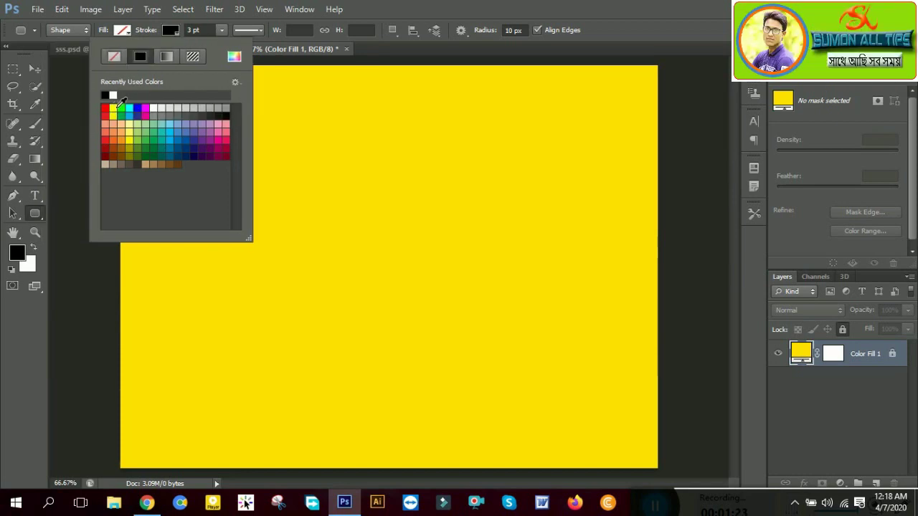
left_click(113, 95)
left_click(423, 7)
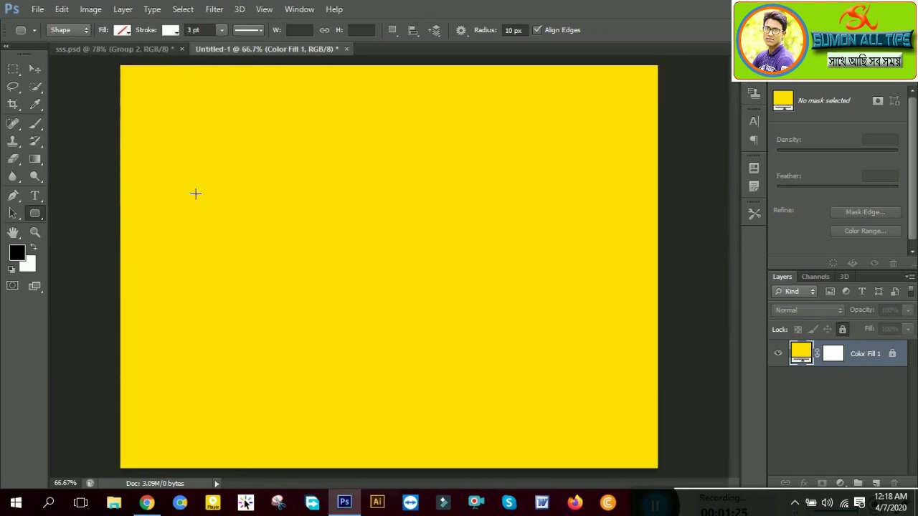
Draw a rounded rectangle about 503 by 146 px in the canvas's upper left area and set its stroke width to 4 pt
mouse_move(194, 182)
left_mouse_down()
mouse_move(340, 272)
mouse_move(422, 266)
mouse_move(432, 246)
mouse_move(424, 252)
left_mouse_up()
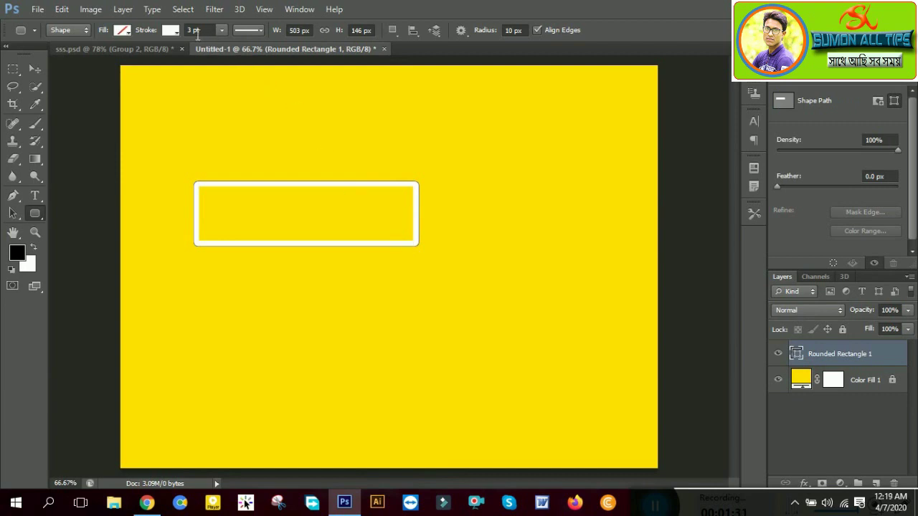
left_click_drag(193, 32, 166, 53)
type("4")
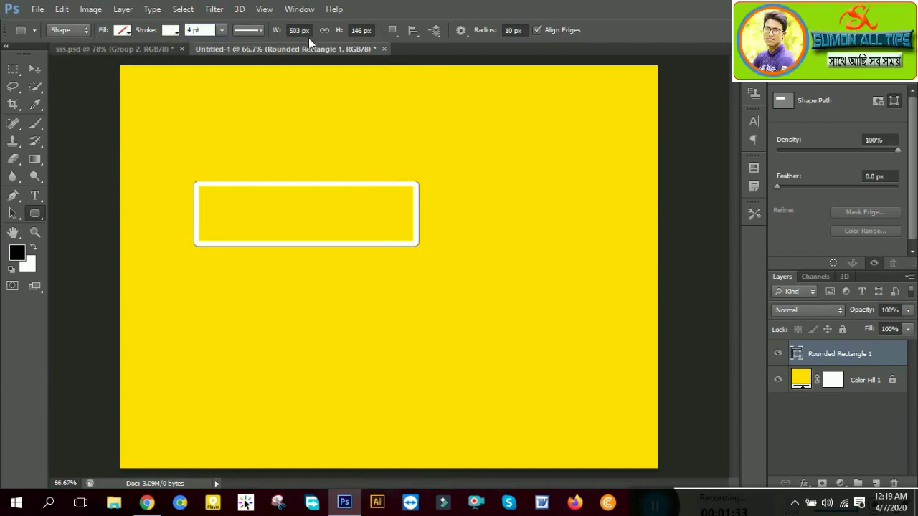
key("Return")
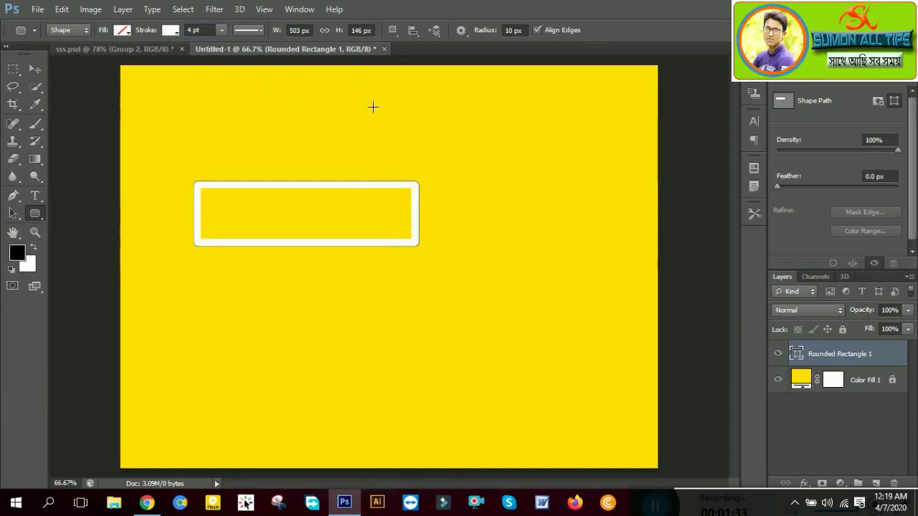
Rasterize the rounded rectangle's shape layer
left_click(35, 71)
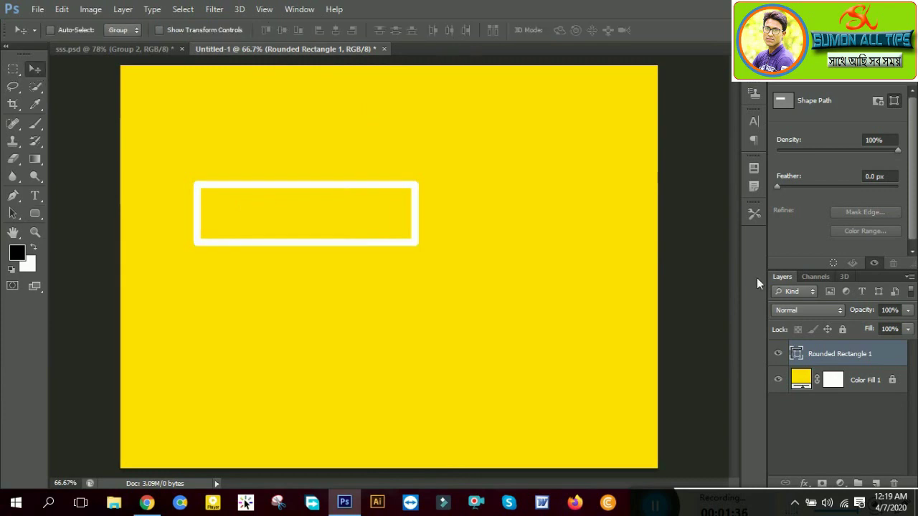
right_click(889, 362)
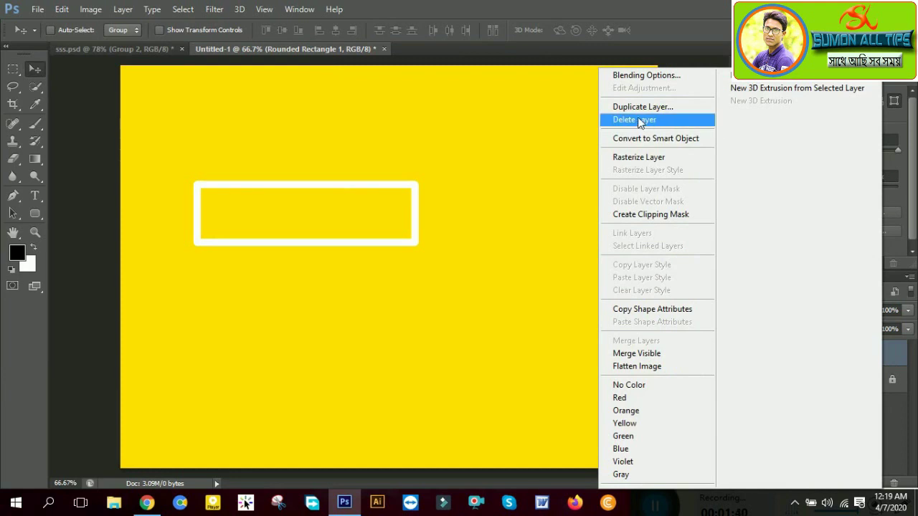
left_click(657, 163)
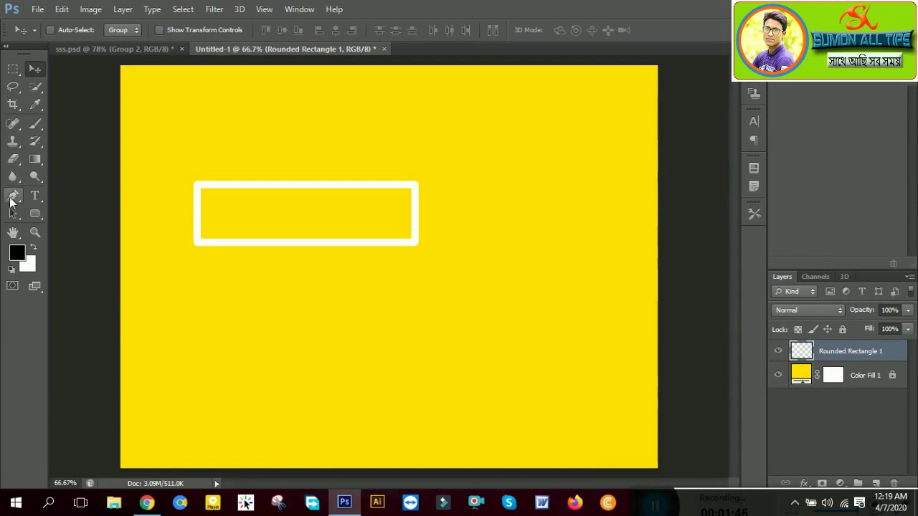
Draw a closed Pen path around the right part of the white outline, with one slanted edge crossing its upper and lower sides
left_click(12, 197)
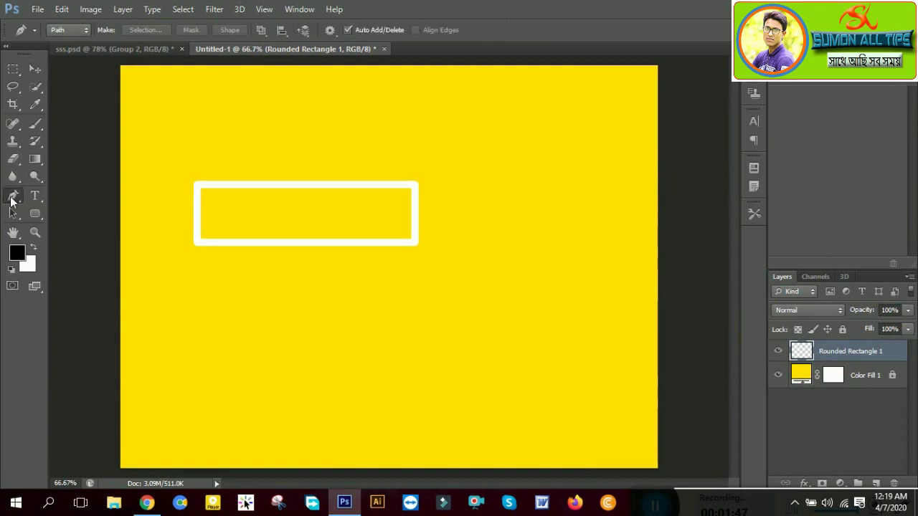
left_click(359, 147)
left_click(264, 263)
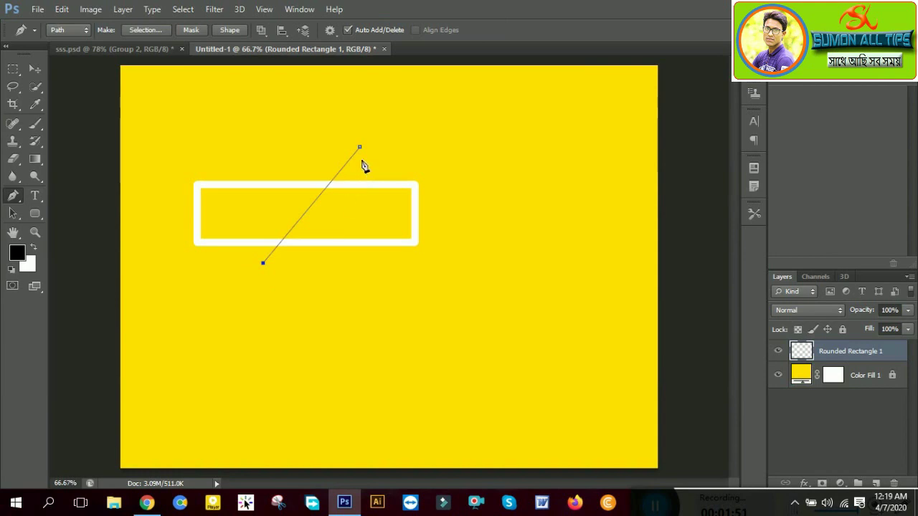
left_click_drag(360, 149, 334, 163)
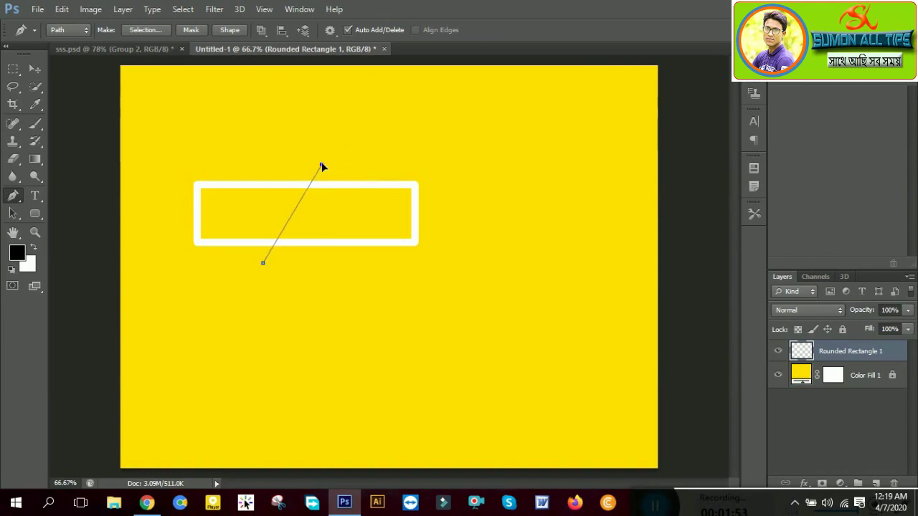
left_click_drag(310, 280, 327, 292)
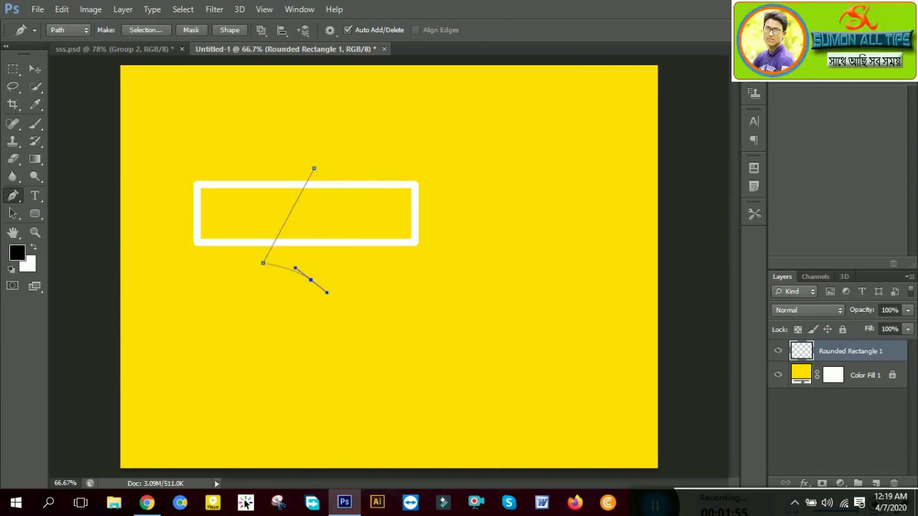
left_click_drag(413, 145, 416, 148)
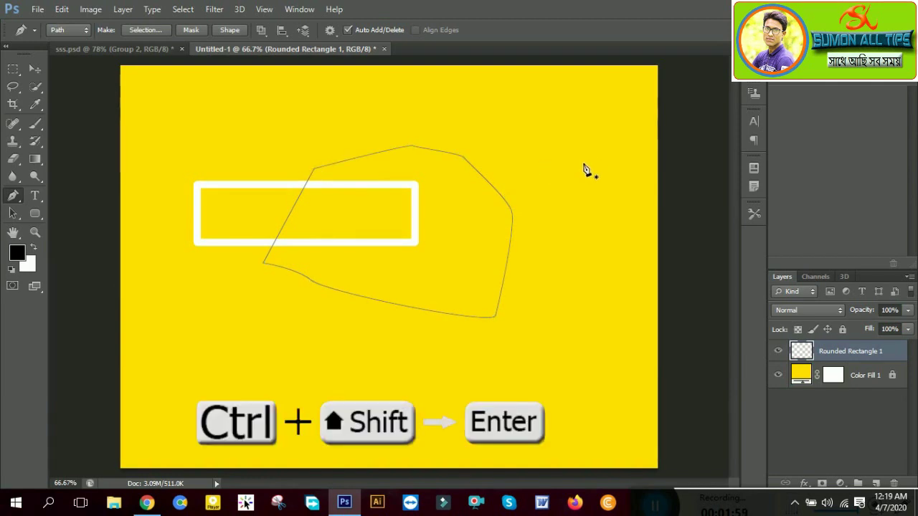
Convert the path to a selection, delete the enclosed part of the white outline and deselect
key("ctrl+shift+Return")
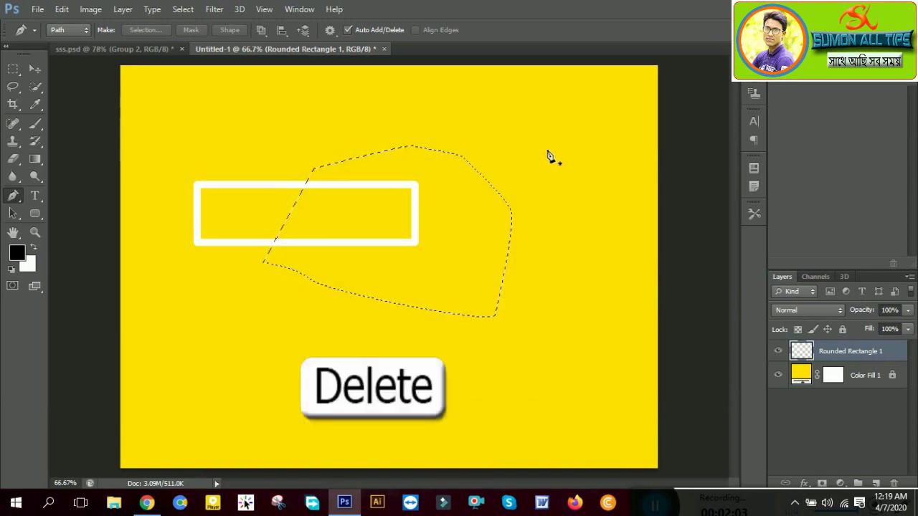
key("Delete")
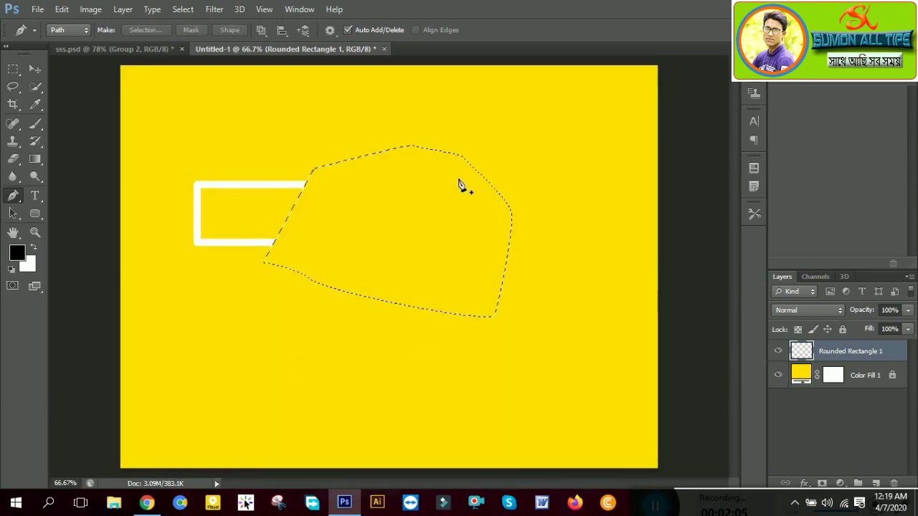
key("ctrl+d")
Move the cut outline slightly downward and scale it to about 144% around its centre
scroll(453, 188, "up", 1)
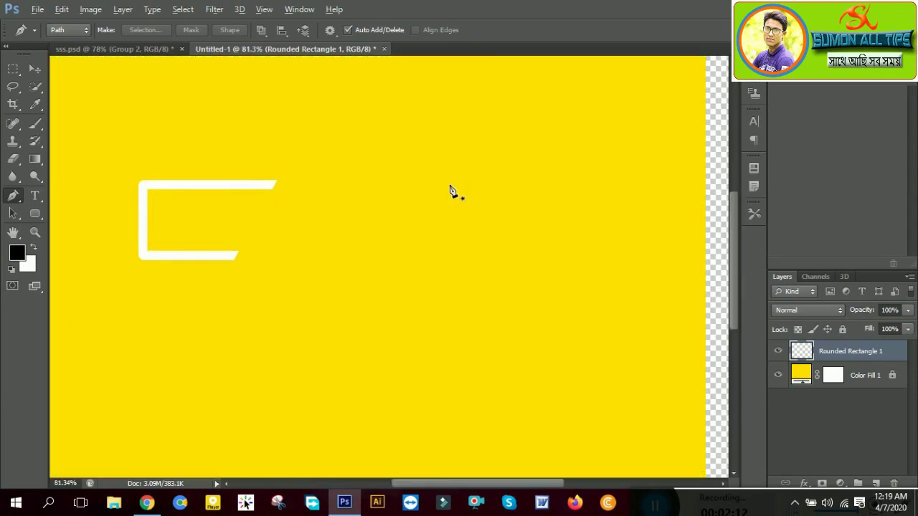
mouse_move(388, 221)
left_mouse_down()
mouse_move(426, 236)
mouse_move(381, 217)
left_mouse_up()
scroll(381, 217, "down", 3)
key("v")
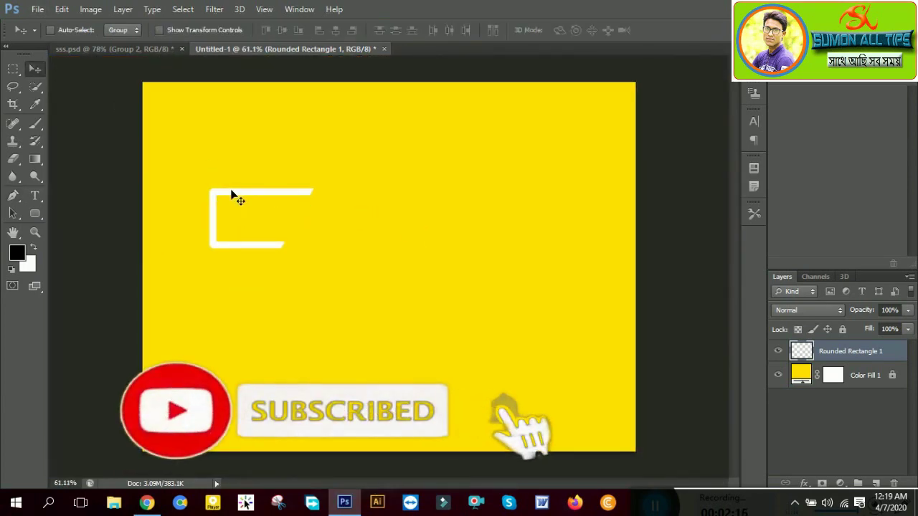
left_click_drag(232, 196, 237, 216)
key("ctrl+t")
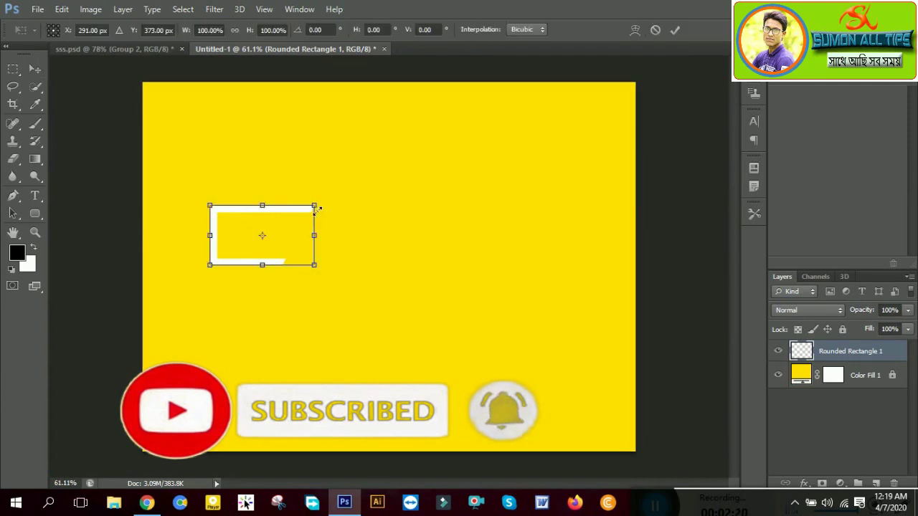
left_click_drag(314, 205, 332, 196)
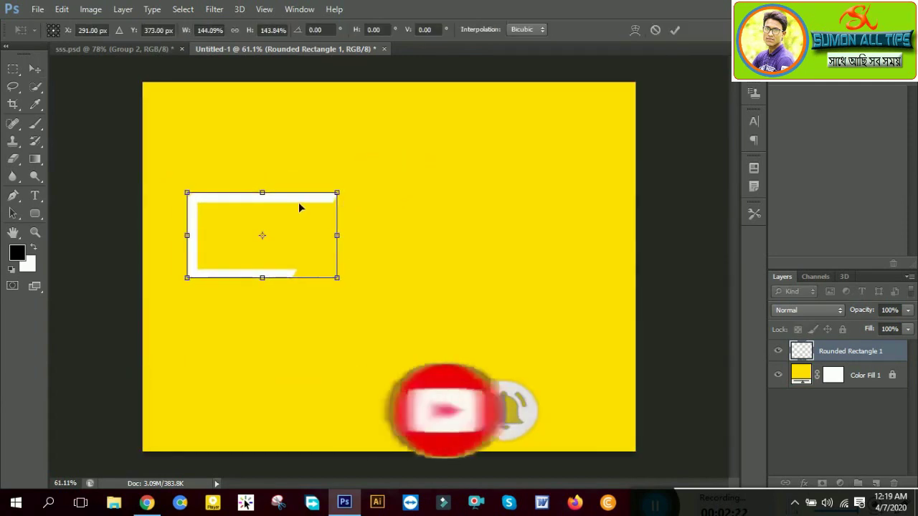
key("Return")
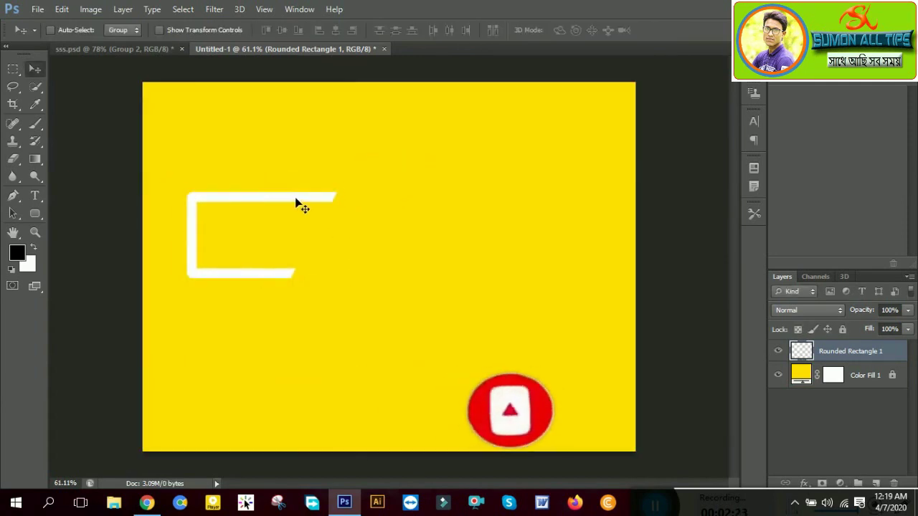
Open the blending options of the Rounded Rectangle 1 layer and enable a Drop Shadow
right_click(903, 359)
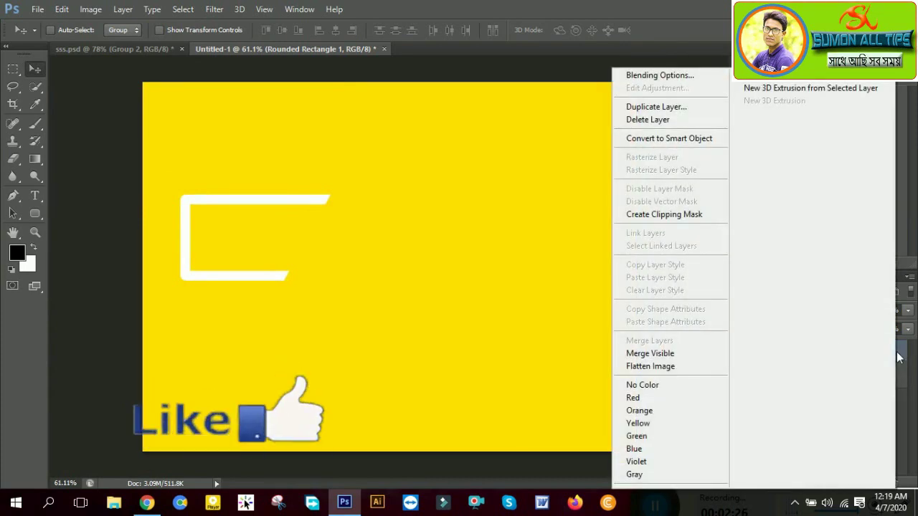
left_click(637, 80)
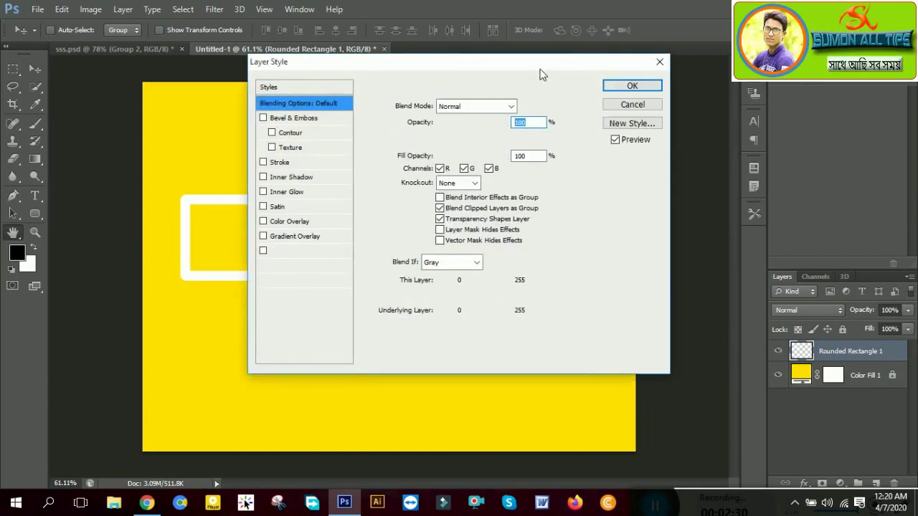
left_click_drag(539, 67, 714, 74)
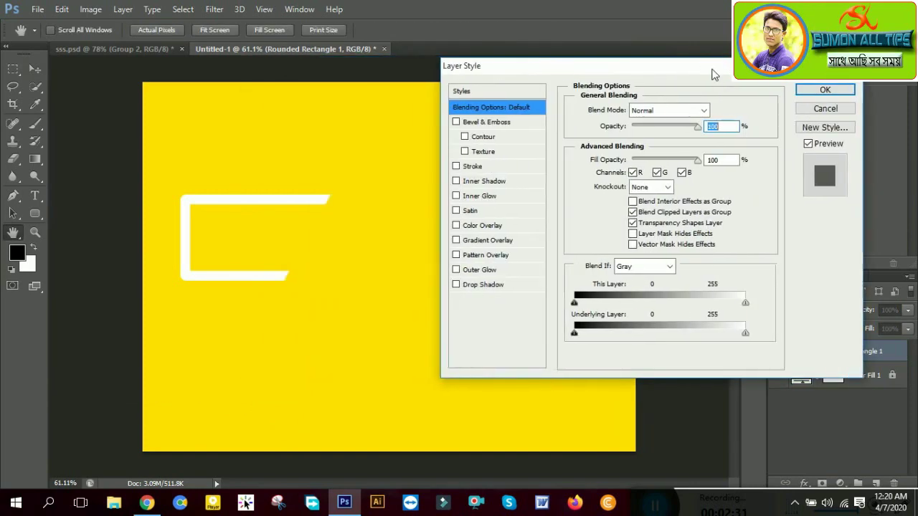
left_click(456, 123)
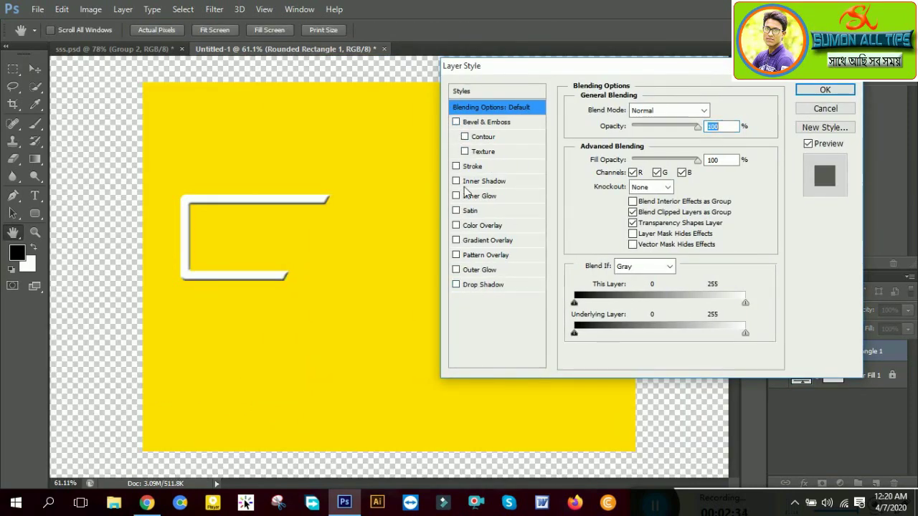
left_click(479, 284)
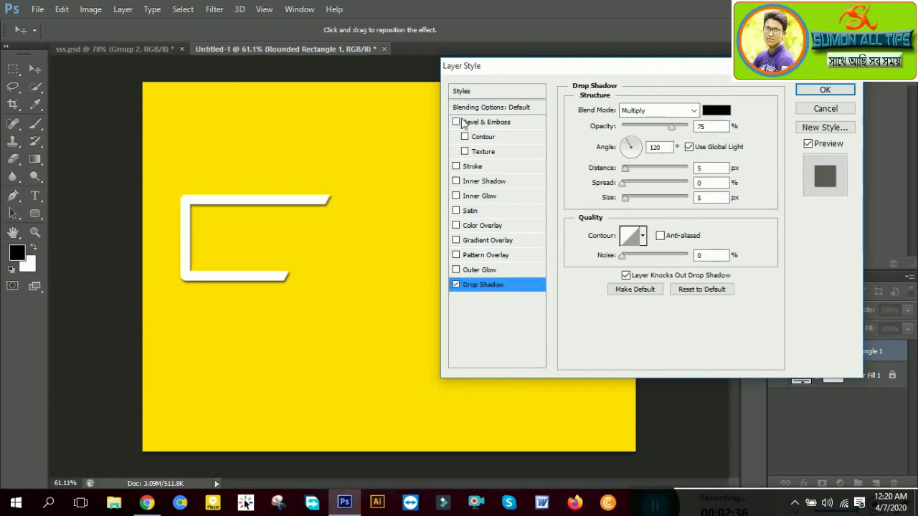
Enable Bevel & Emboss on the outline and set the bevel size to 25 px
left_click(456, 123)
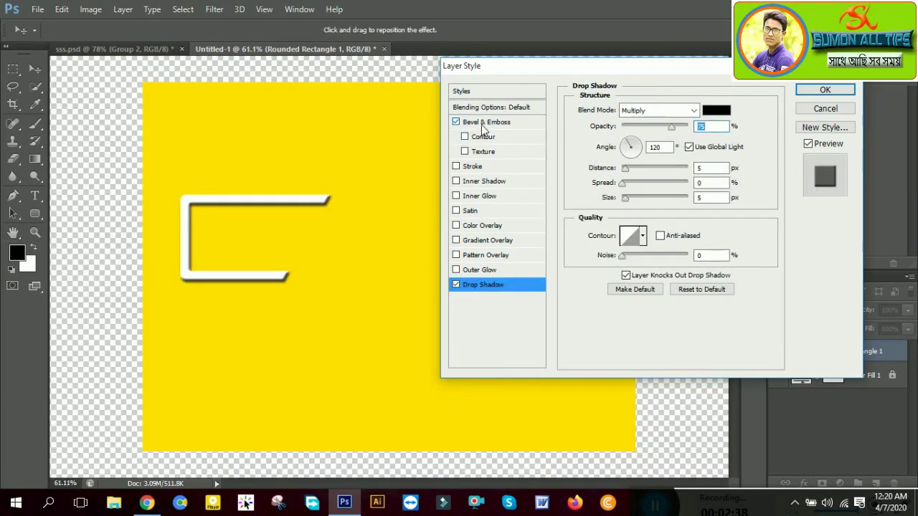
left_click(481, 124)
left_click_drag(632, 174, 639, 174)
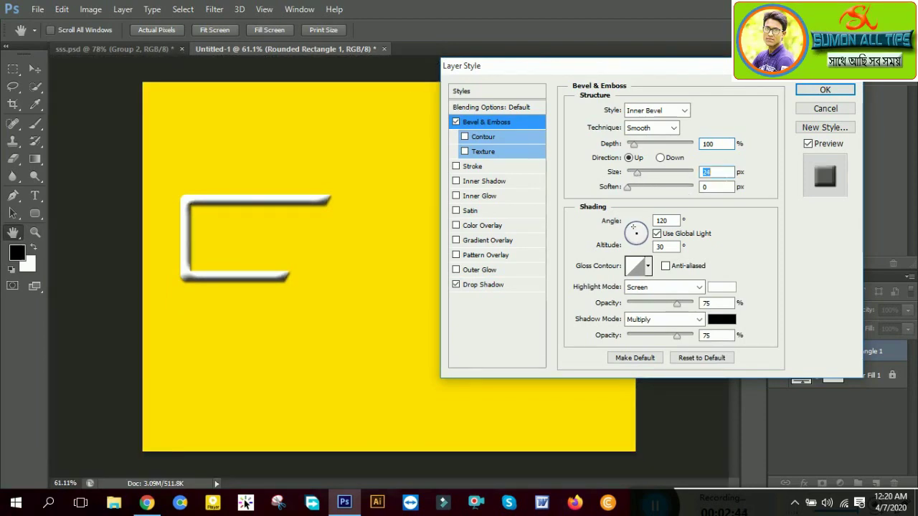
type("25")
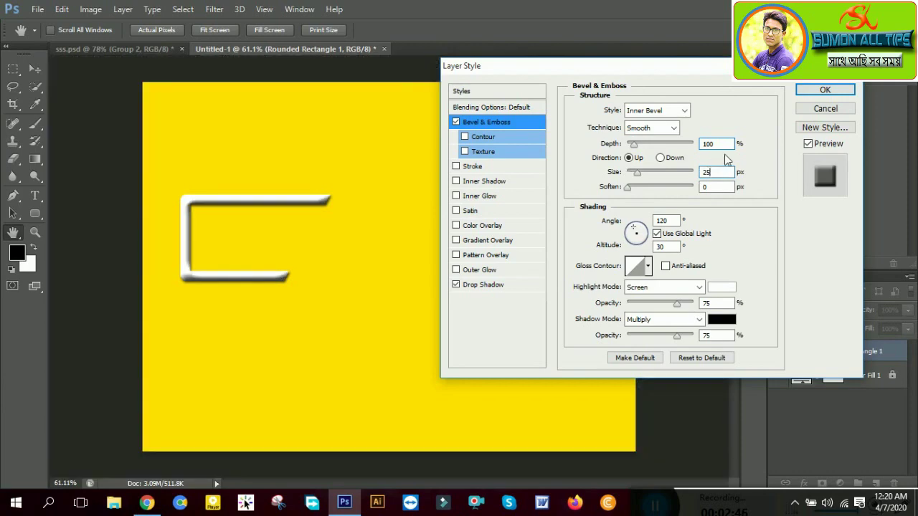
Enable the bevel's Contour with a range of 68% and choose the rounded contour preset
left_click(478, 137)
mouse_move(638, 135)
left_mouse_down()
mouse_move(660, 135)
mouse_move(651, 136)
left_mouse_up()
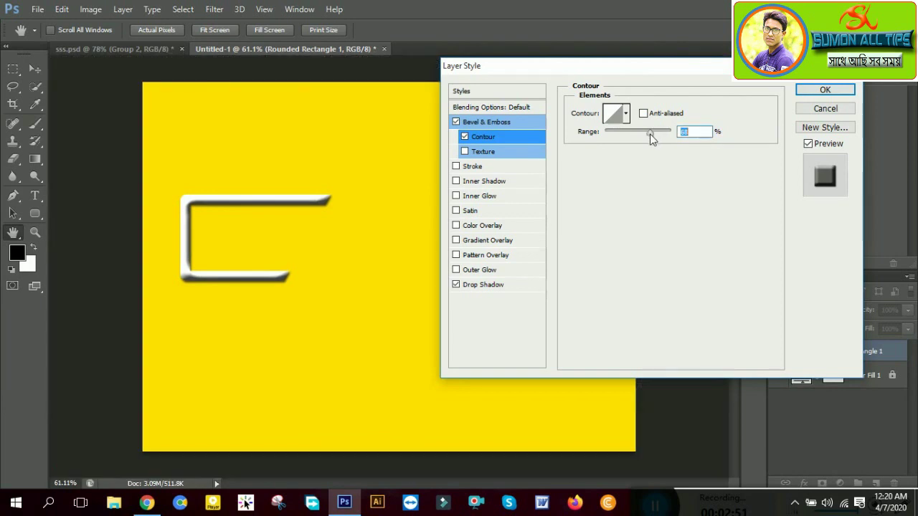
left_click(614, 113)
left_click(552, 116)
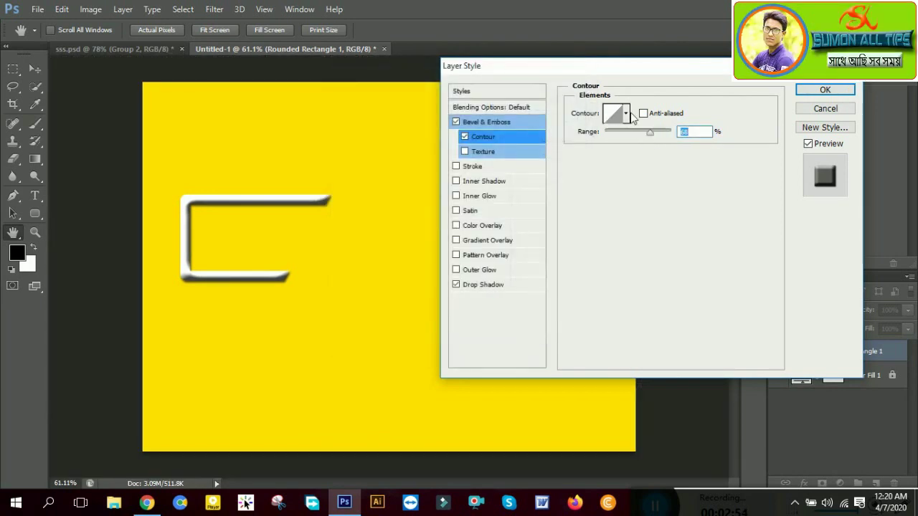
left_click(626, 113)
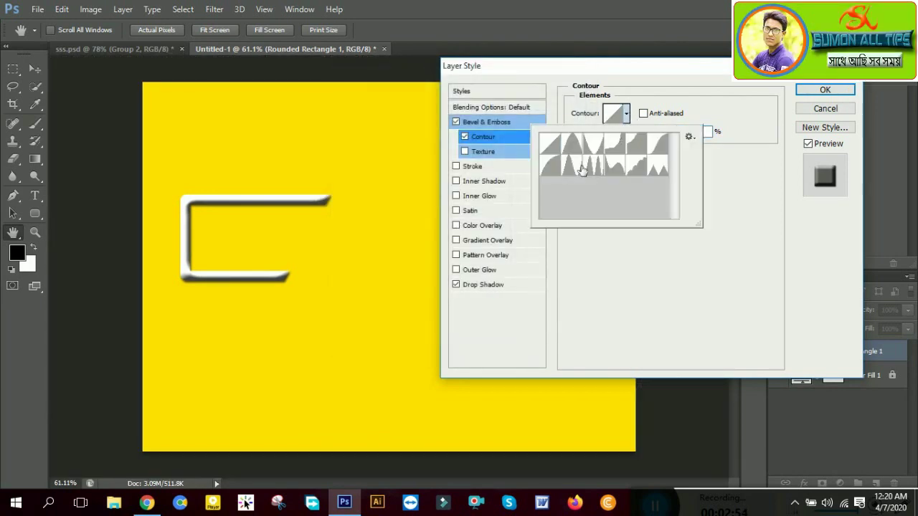
left_click(727, 177)
Add a Color Overlay in near-black 080202 to the outline and apply the layer style
left_click(472, 226)
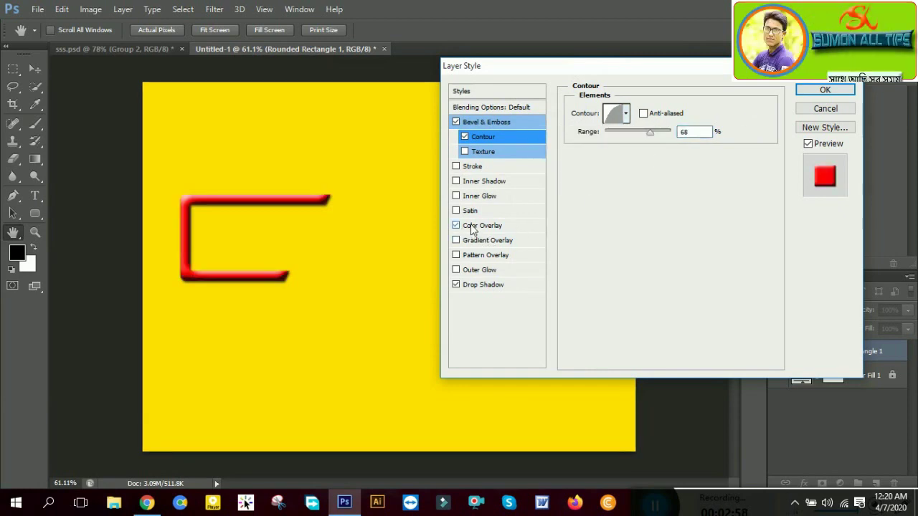
left_click(481, 227)
left_click(716, 109)
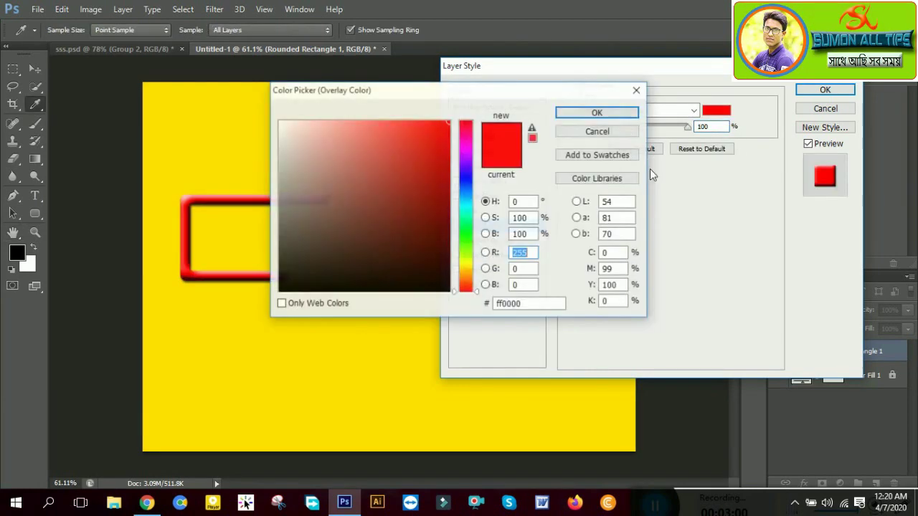
left_click(393, 271)
left_click_drag(393, 271, 397, 290)
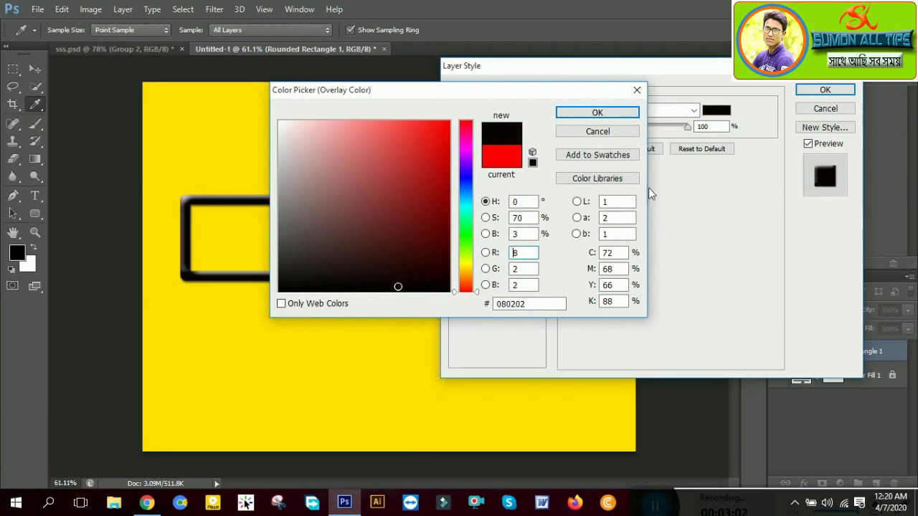
left_click(598, 113)
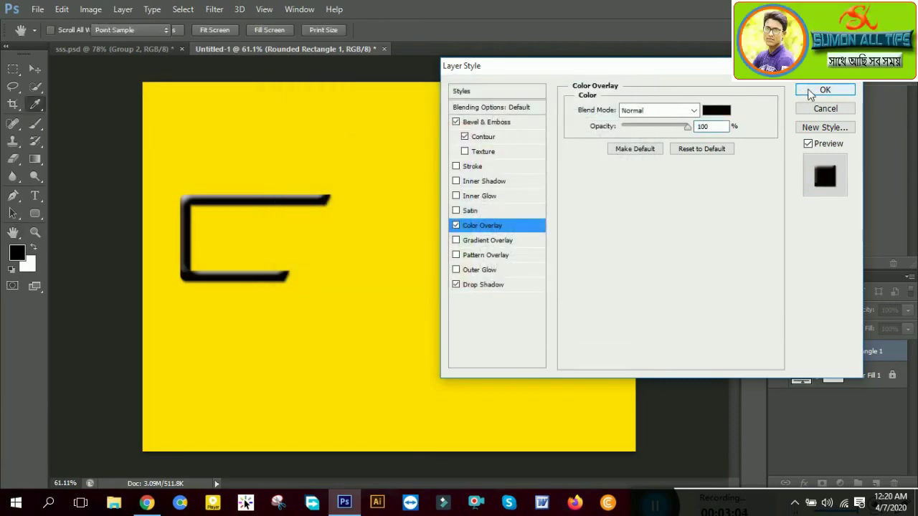
left_click(823, 90)
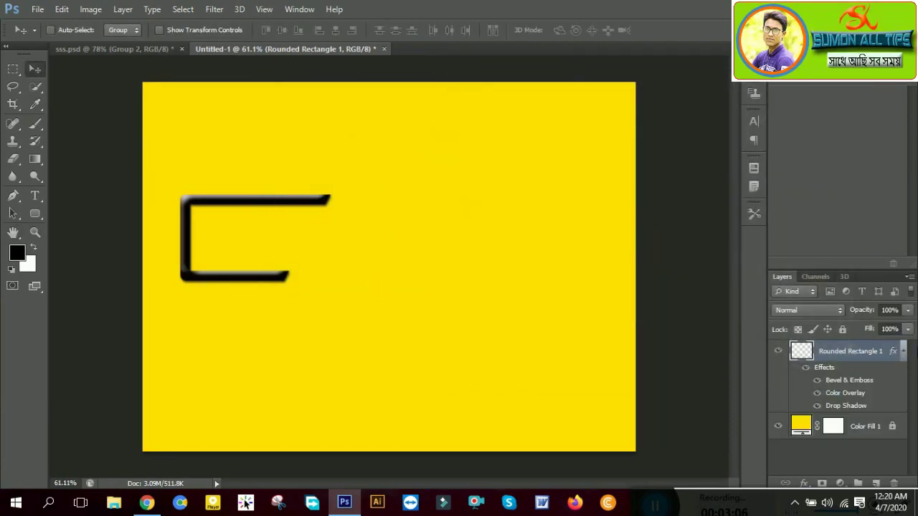
Collapse the outline layer's effects list, duplicate the layer and move the copy horizontally about 1.65 in to the right
left_click(903, 351)
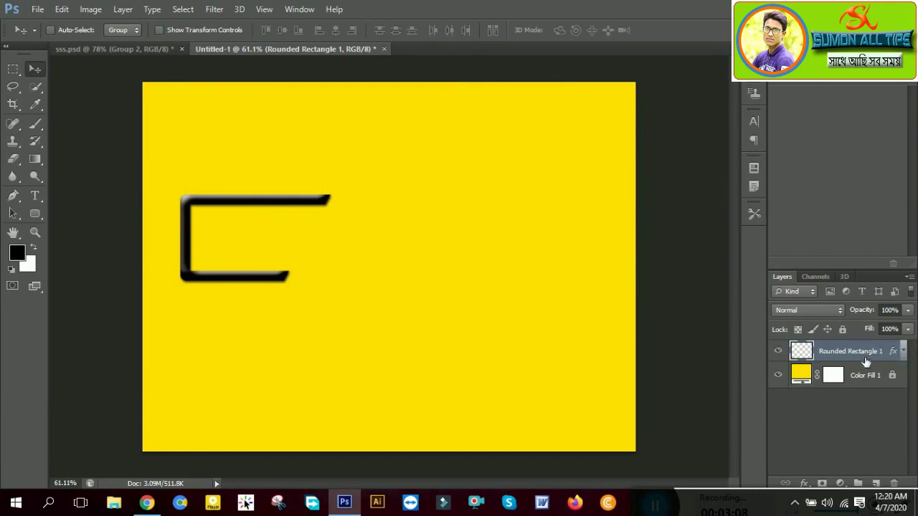
right_click(870, 349)
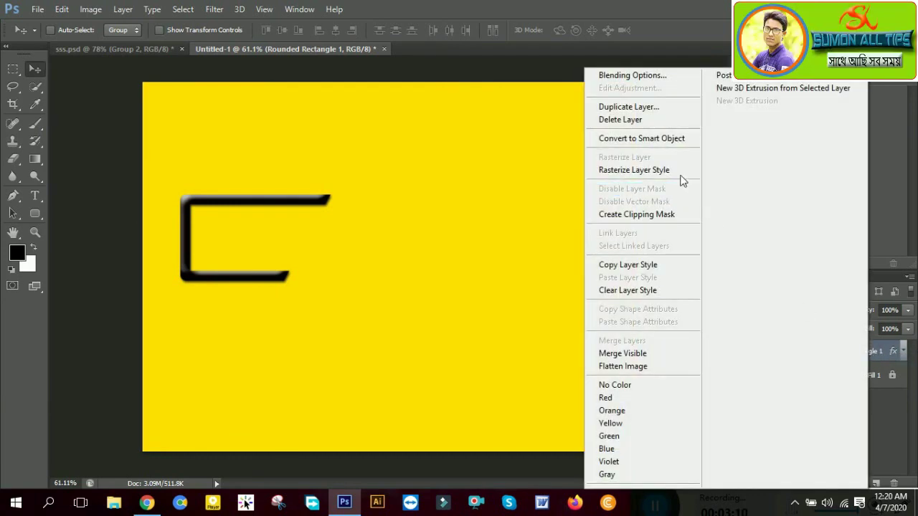
left_click(628, 107)
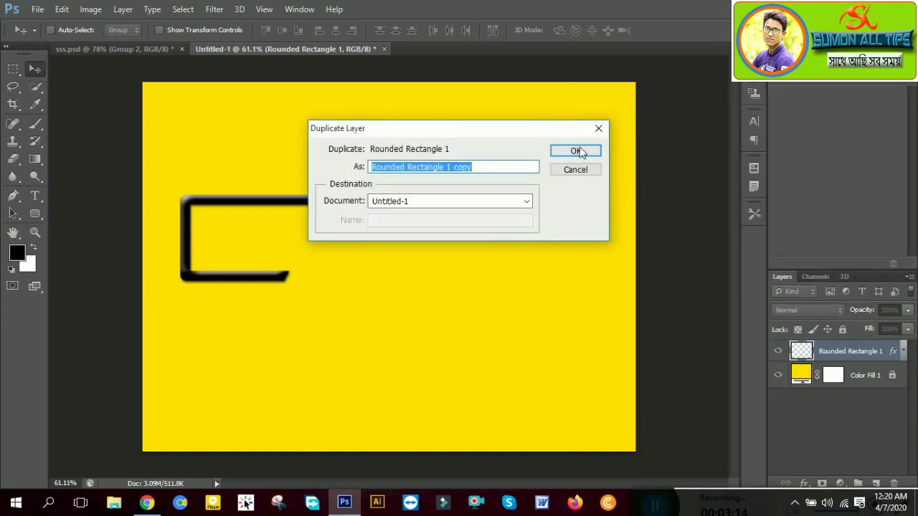
left_click(577, 151)
left_click_drag(263, 205, 465, 206)
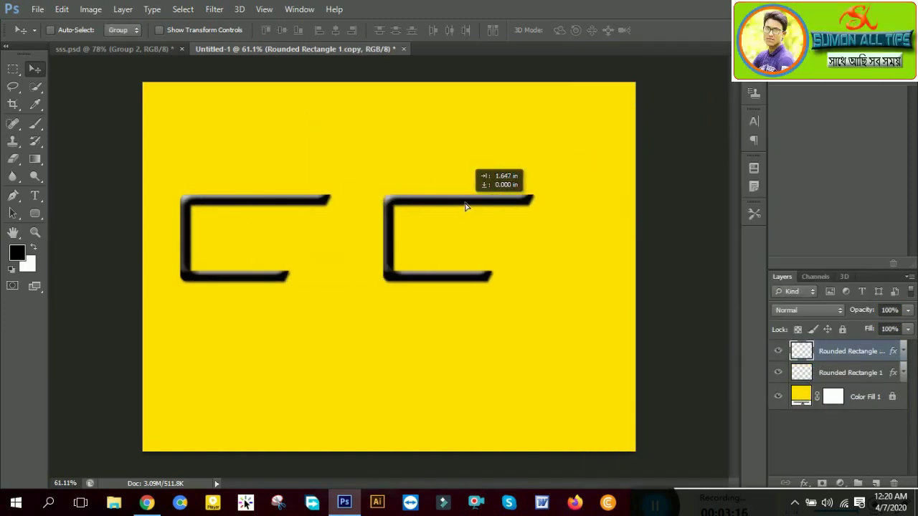
key("ctrl+t")
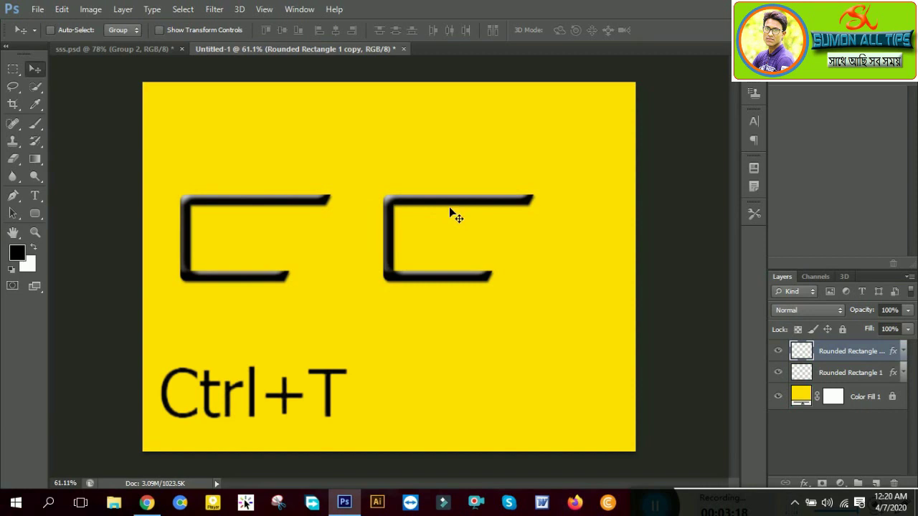
scroll(451, 208, "up", 1)
key("ctrl+t")
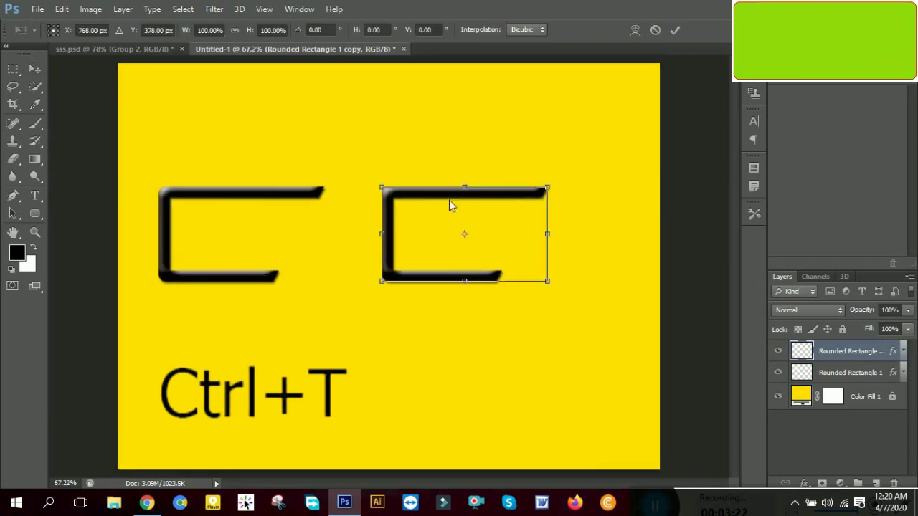
key("Return")
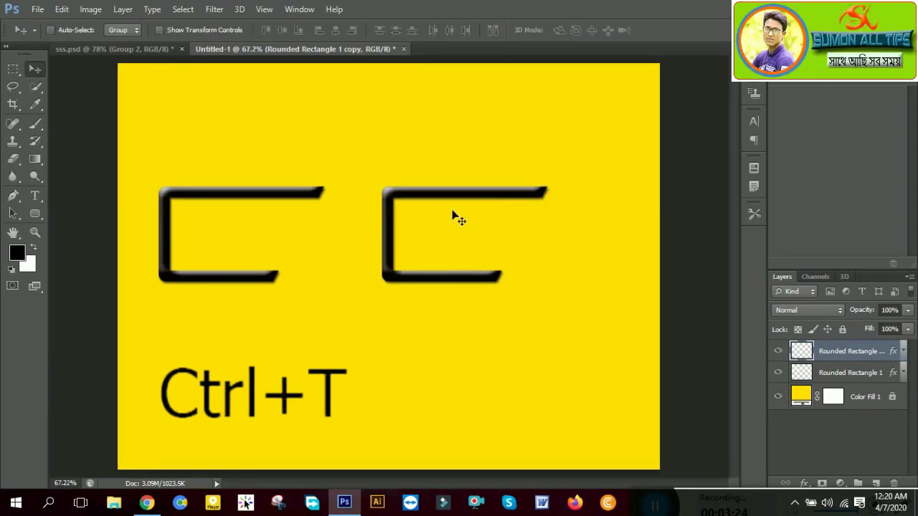
Rotate the copied outline piece 180° so its open side faces the original
key("ctrl+t")
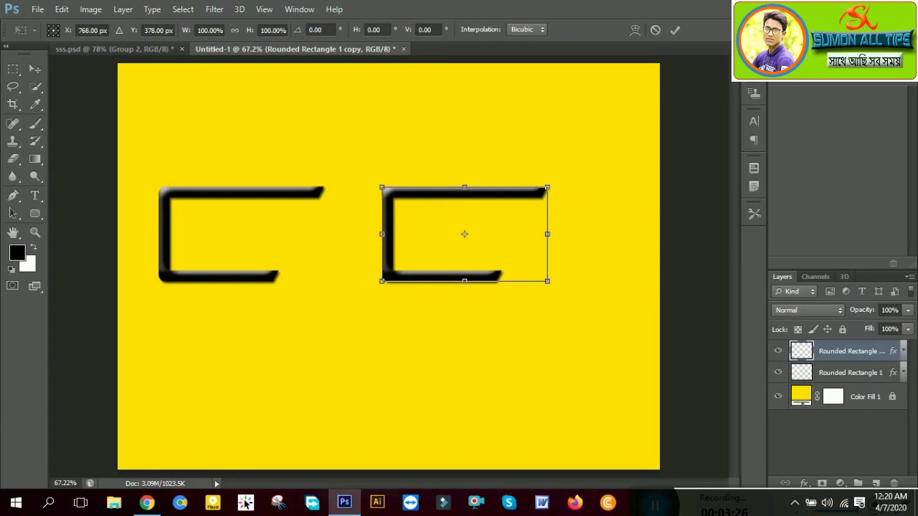
right_click(449, 206)
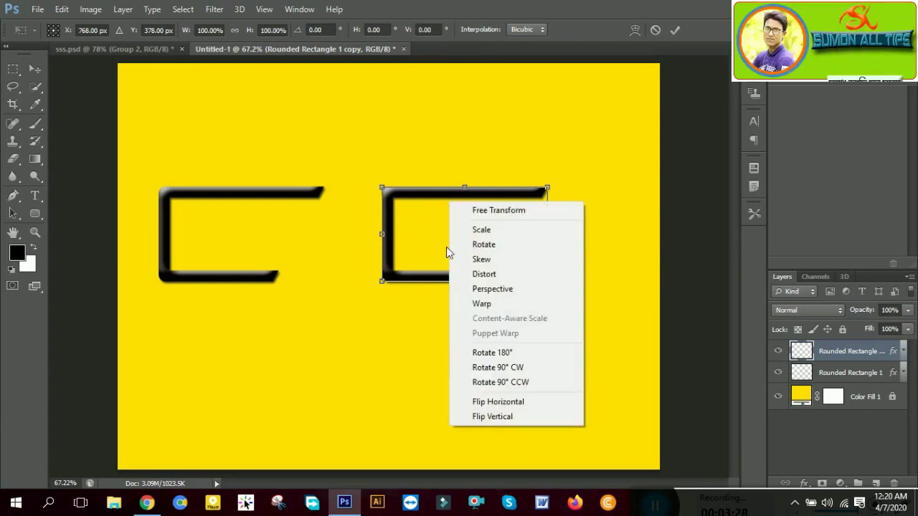
left_click(486, 353)
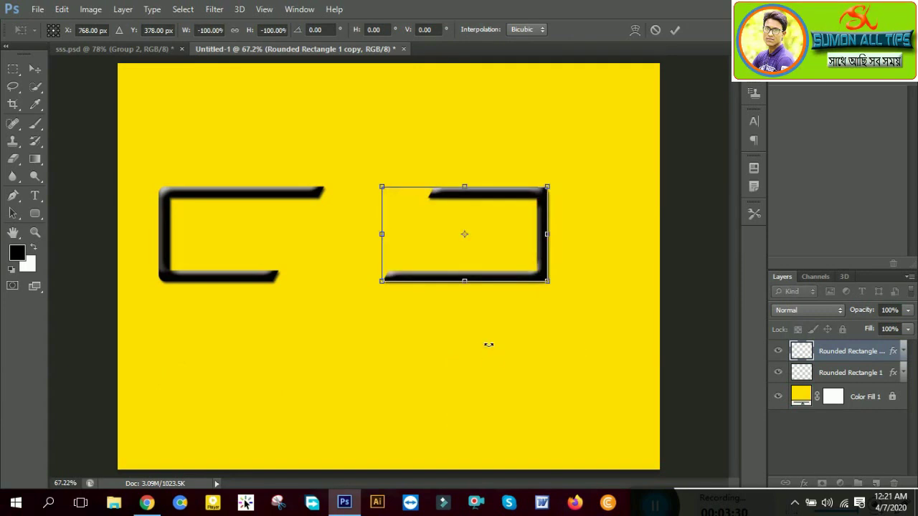
key("Return")
Move both outline pieces to mid-canvas so they face each other at about the same height, with a gap between their cut ends
mouse_move(467, 196)
left_mouse_down()
mouse_move(402, 195)
mouse_move(474, 193)
left_mouse_up()
left_click_drag(303, 191, 366, 216)
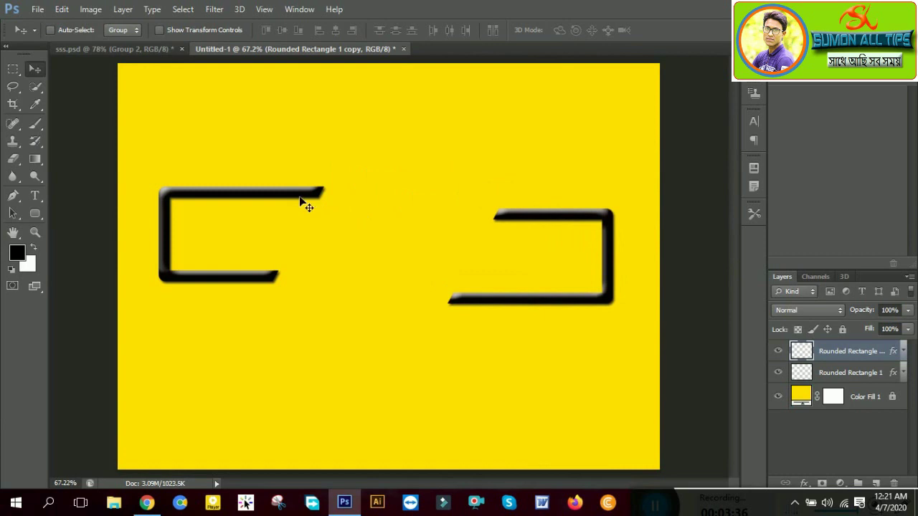
left_click_drag(300, 199, 313, 208)
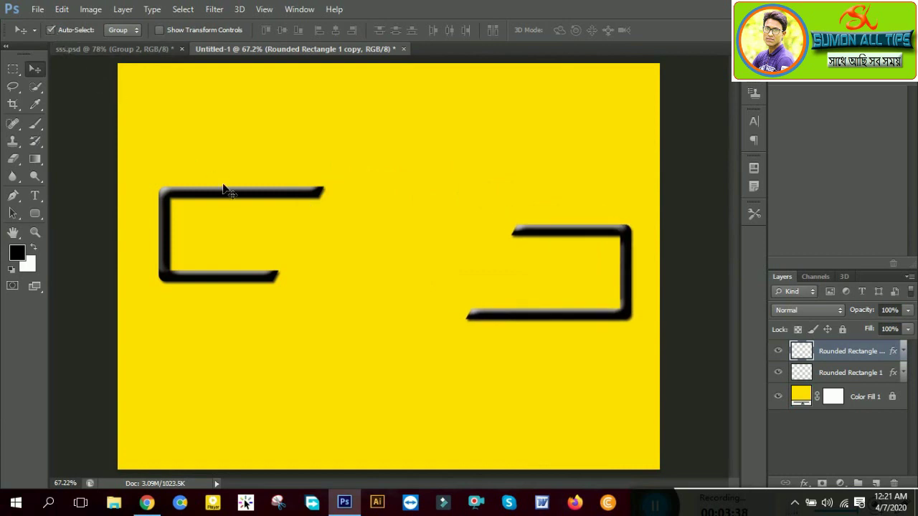
left_click_drag(231, 196, 262, 224)
left_click_drag(532, 229, 497, 219)
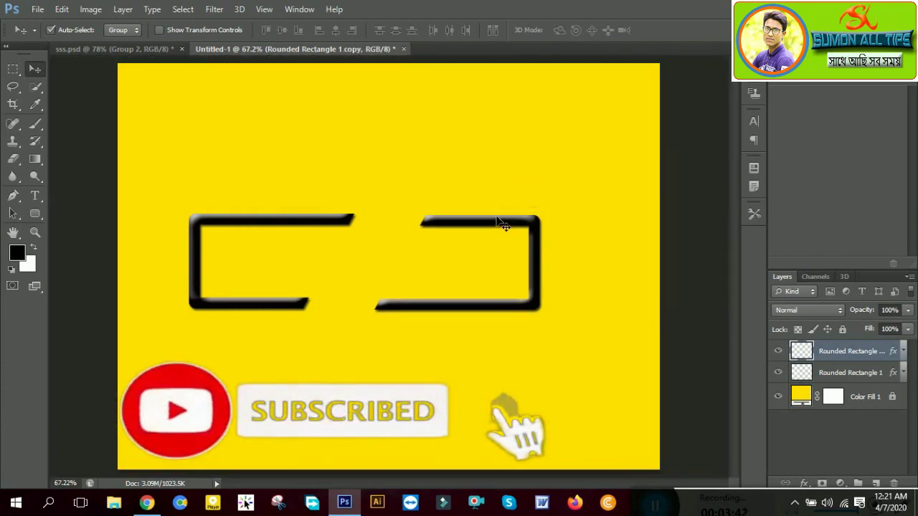
Nudge the rotated outline piece slightly down and well to the right to widen the gap between the two pieces
key("Down")
key("Right")
key("Right")
key("Right")
key("Right")
key("Right")
key("Right")
key("Right")
key("Right")
key("Right")
key("Right")
key("Right")
key("Right")
key("Right")
key("Right")
key("Right")
key("Right")
key("Right")
key("Right")
key("Right")
key("Right")
key("Right")
key("Right")
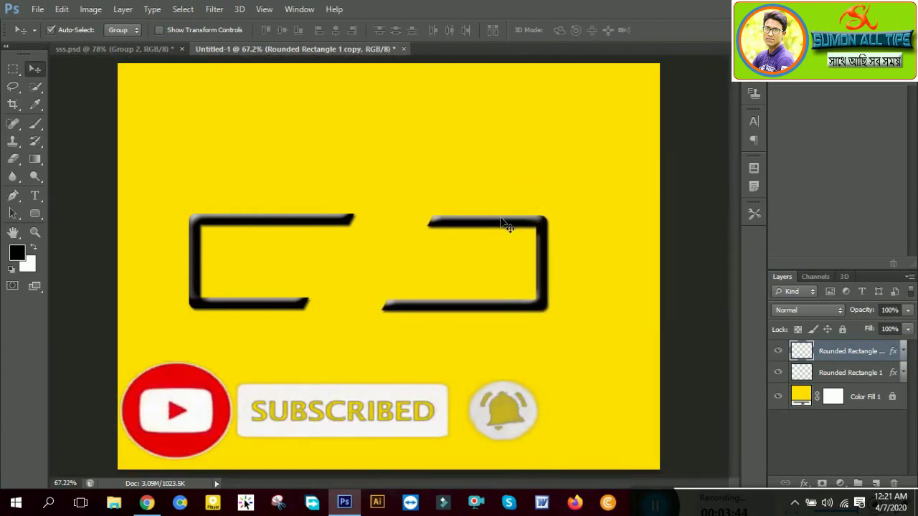
key("Right")
key("Right")
key("Right")
key("Right")
key("Right")
key("Right")
key("Right")
key("Right")
key("Right")
key("Right")
key("Right")
key("Right")
key("Right")
key("Right")
key("Right")
key("Right")
key("Right")
key("Right")
key("Right")
key("Right")
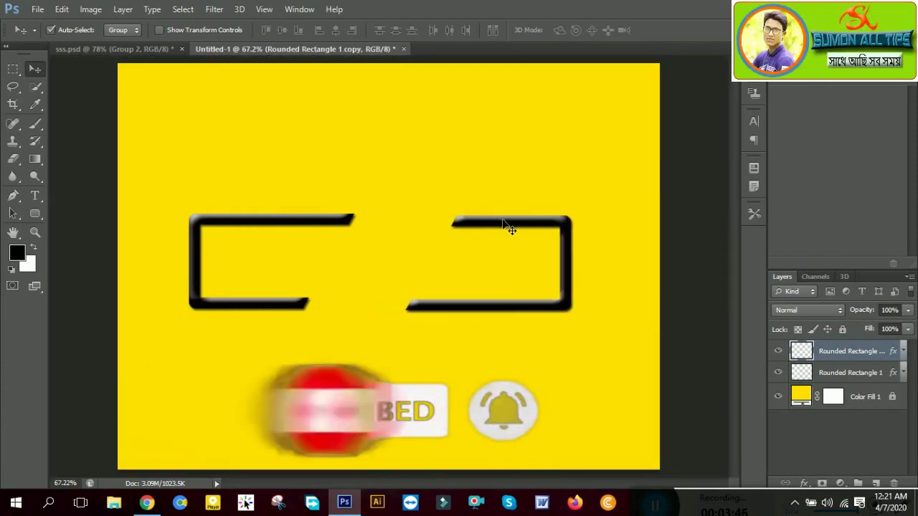
Fine-tune the frame spacing by nudging the original outline piece and the rotated copy slightly to the left
left_click(328, 228)
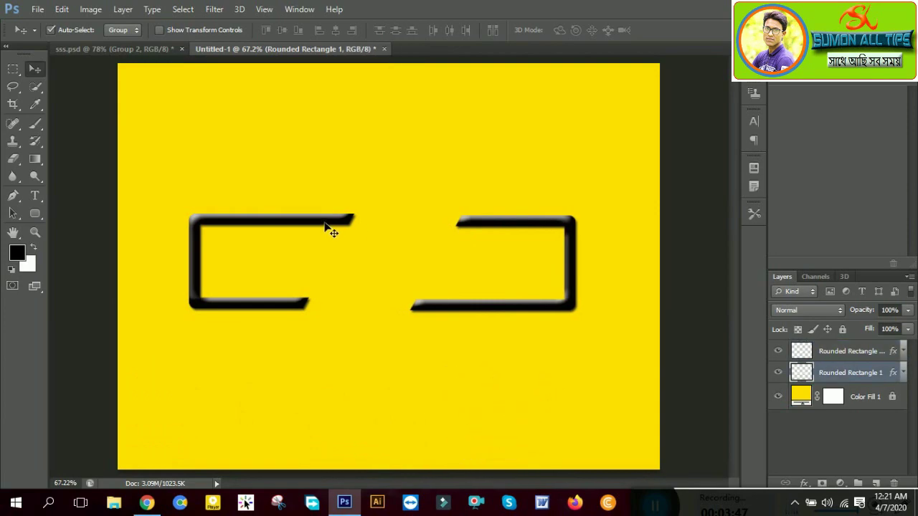
left_click(495, 223)
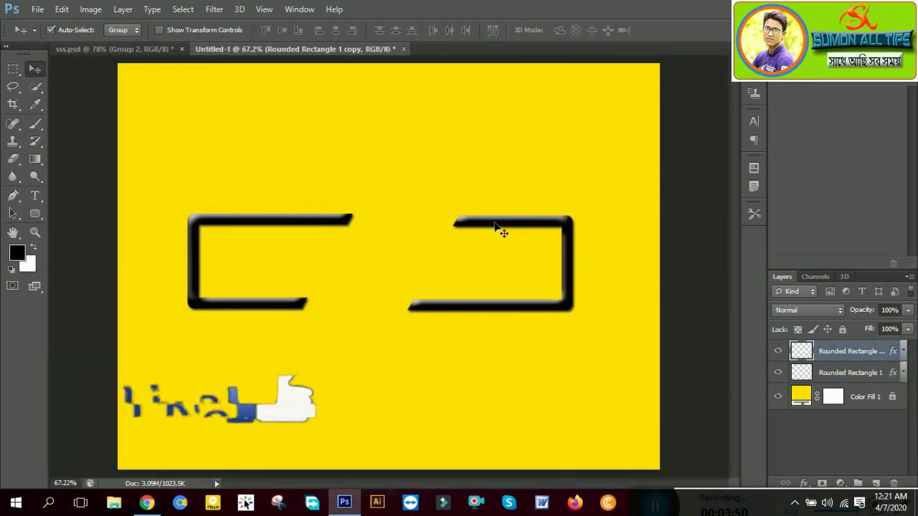
key("Left")
key("Left")
key("Left")
key("Left")
key("Left")
key("Left")
key("Left")
key("Left")
key("Left")
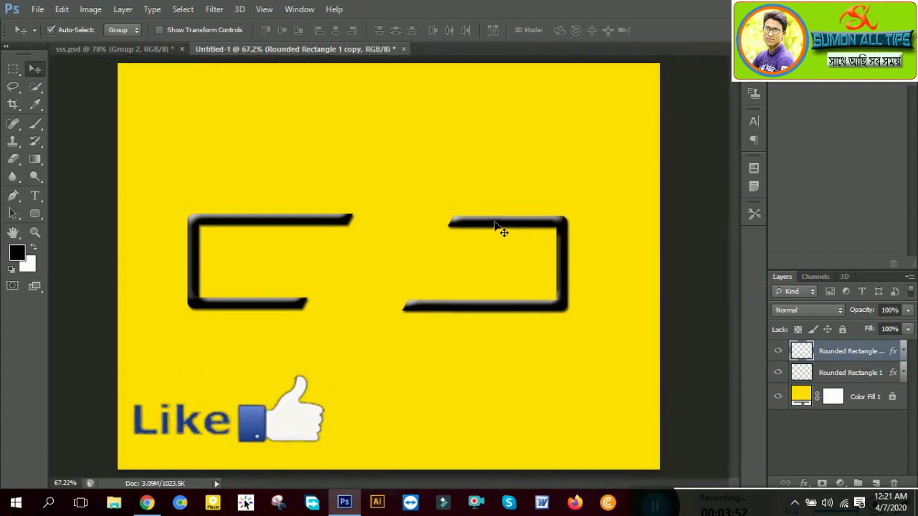
key("Left")
key("Left")
key("Left")
key("Left")
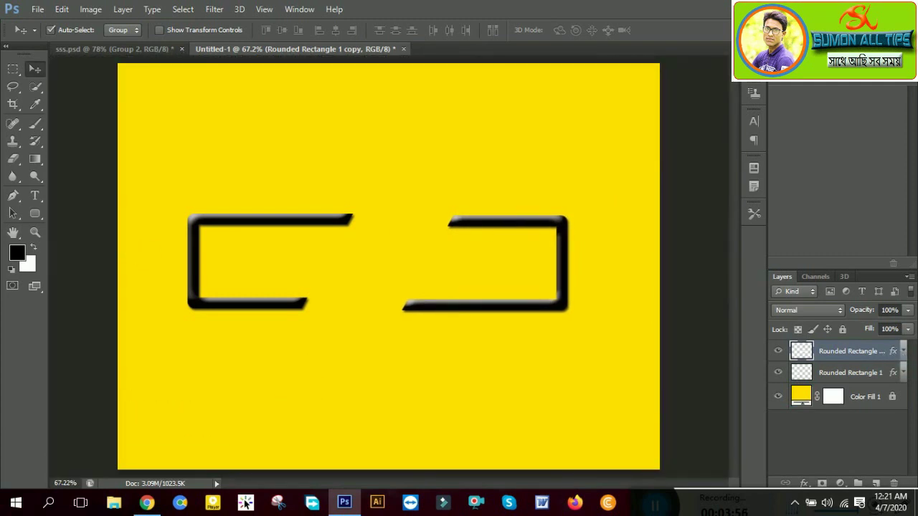
Change the rotated outline piece's Color Overlay to red ff0000 and apply the layer style
left_click(905, 351)
left_click(905, 351)
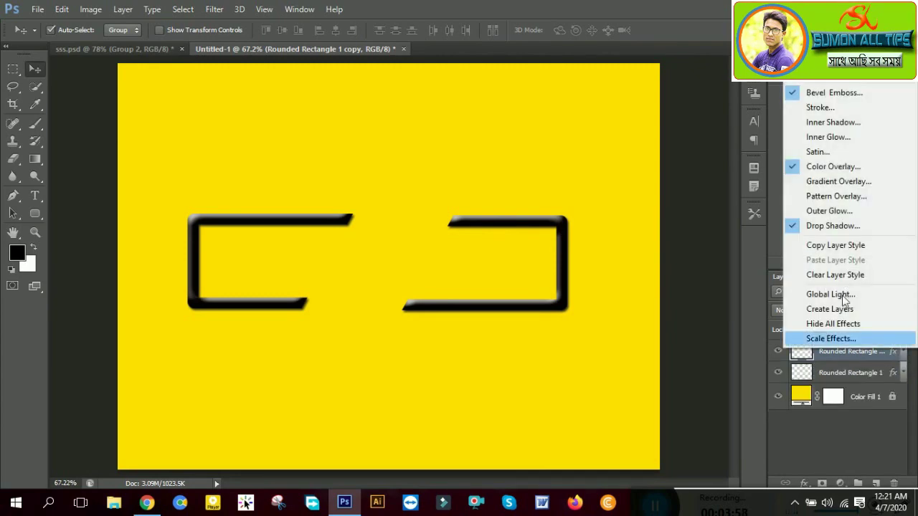
right_click(897, 353)
left_click(818, 75)
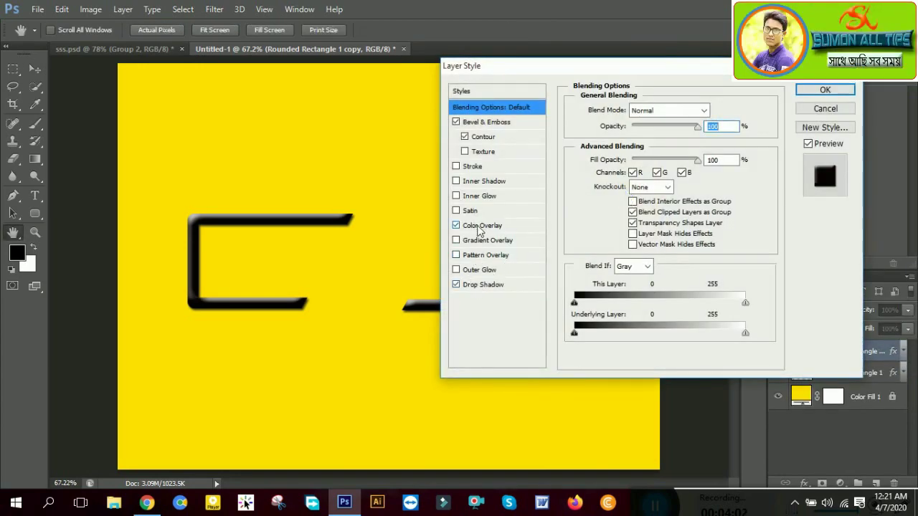
left_click(484, 227)
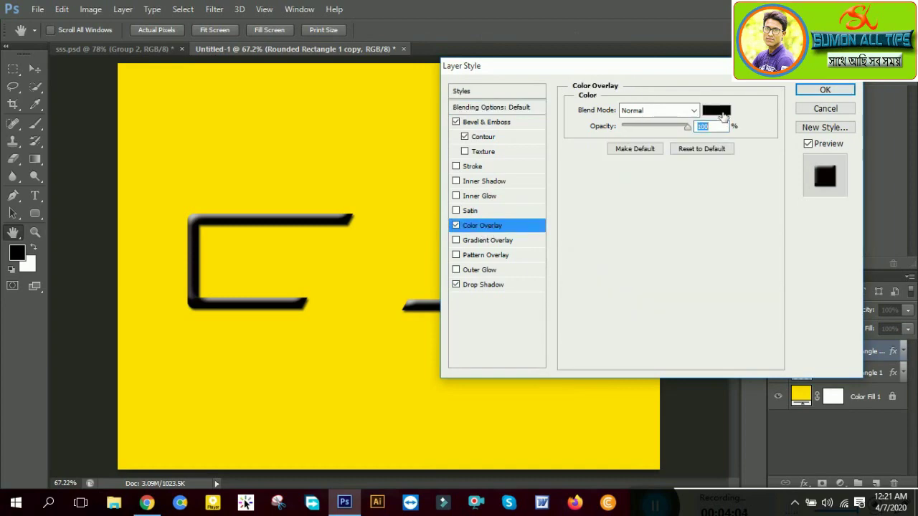
left_click(723, 116)
left_click(454, 119)
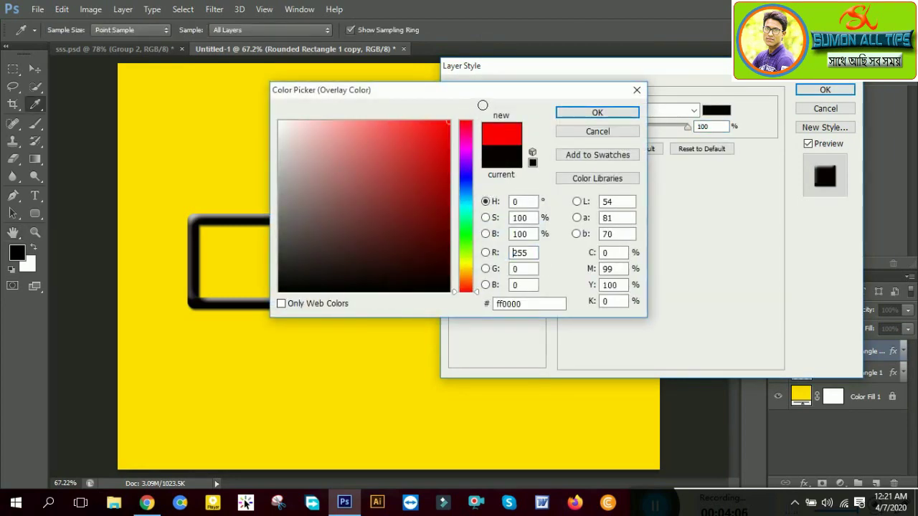
left_click(598, 113)
left_click(825, 90)
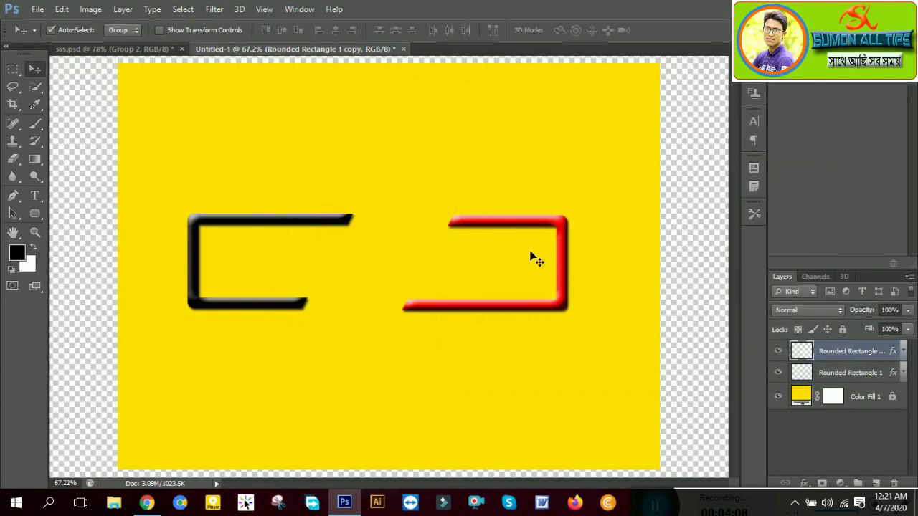
Draw a white-stroked chevron custom shape of about 29 × 20 px beside the black piece's upper cut end
scroll(376, 276, "up", 3)
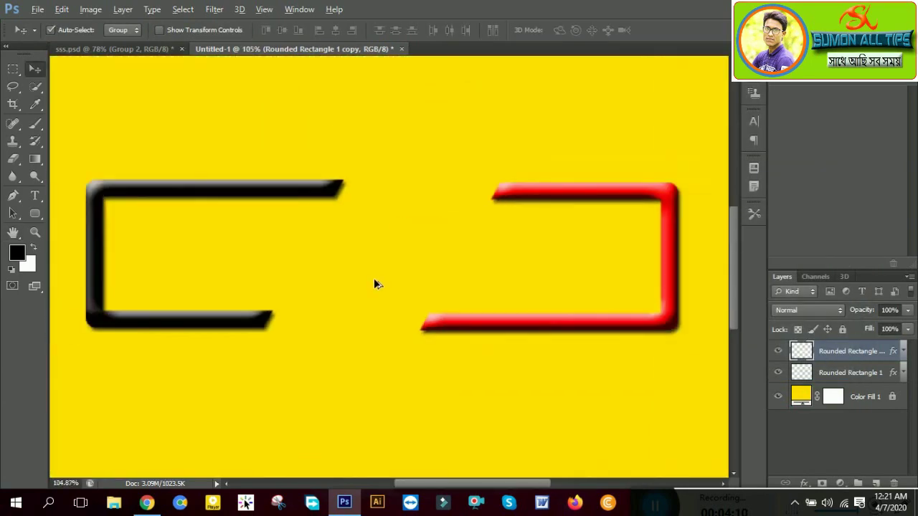
scroll(374, 284, "down", 4)
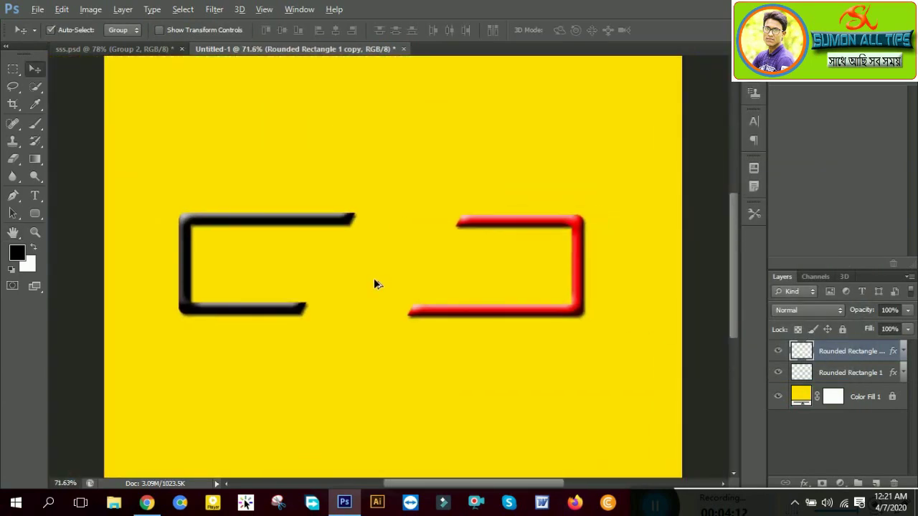
scroll(374, 279, "up", 1)
scroll(367, 281, "down", 1)
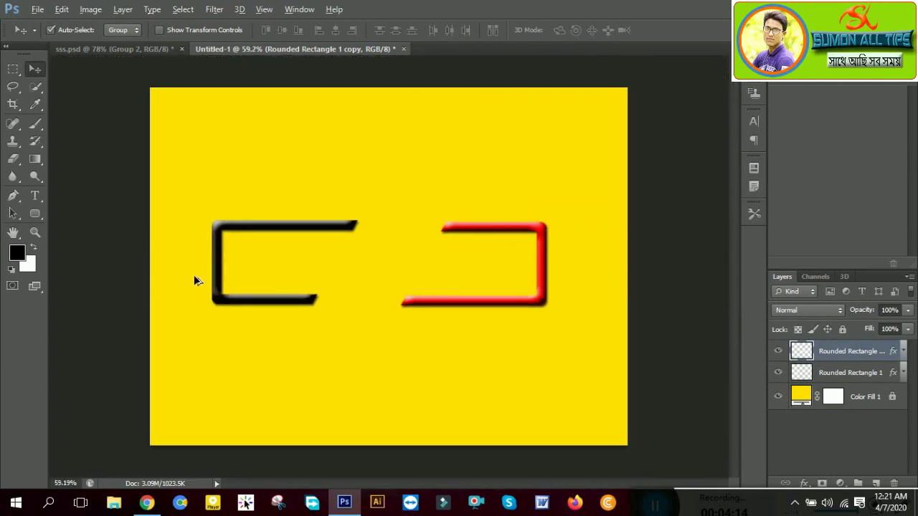
left_click(36, 215)
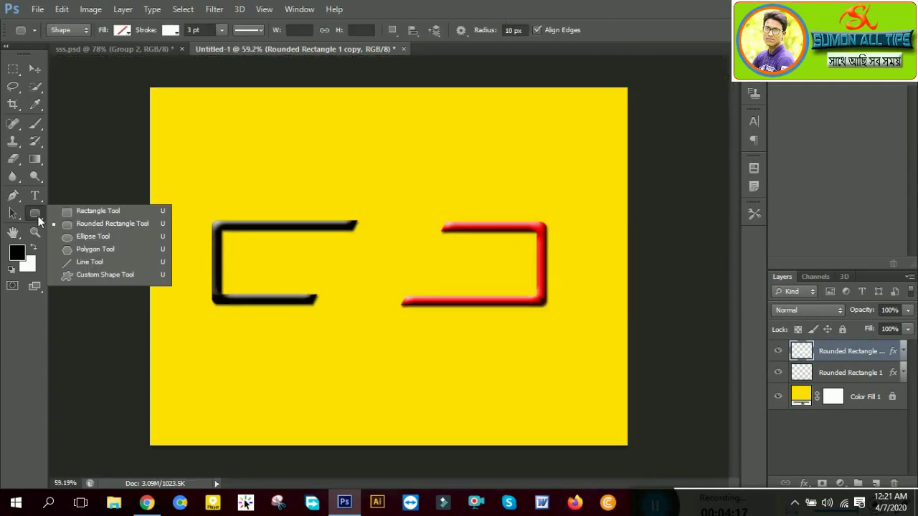
left_click(105, 275)
left_click(512, 30)
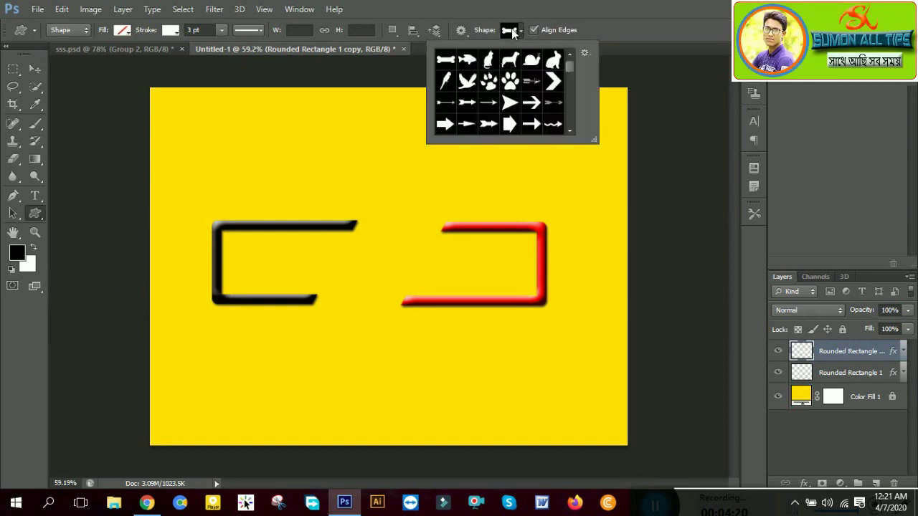
left_click(416, 199)
left_click(427, 222)
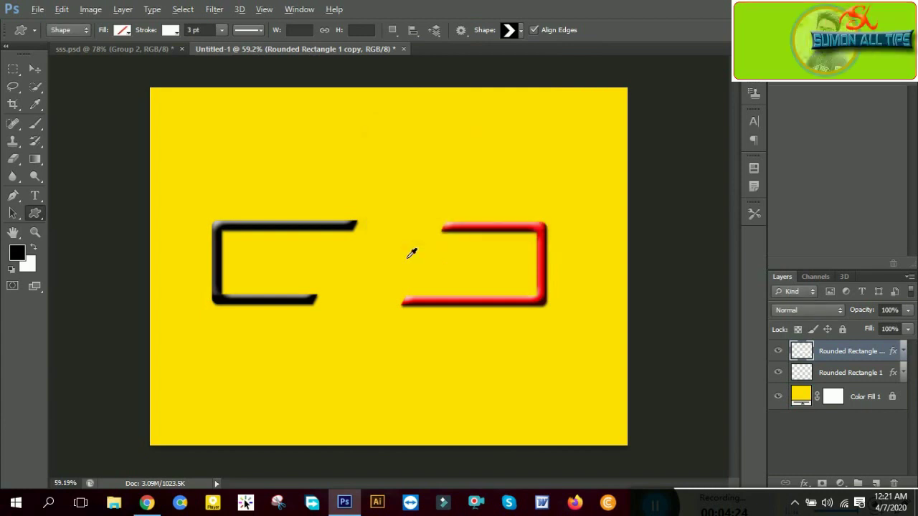
scroll(411, 253, "up", 5)
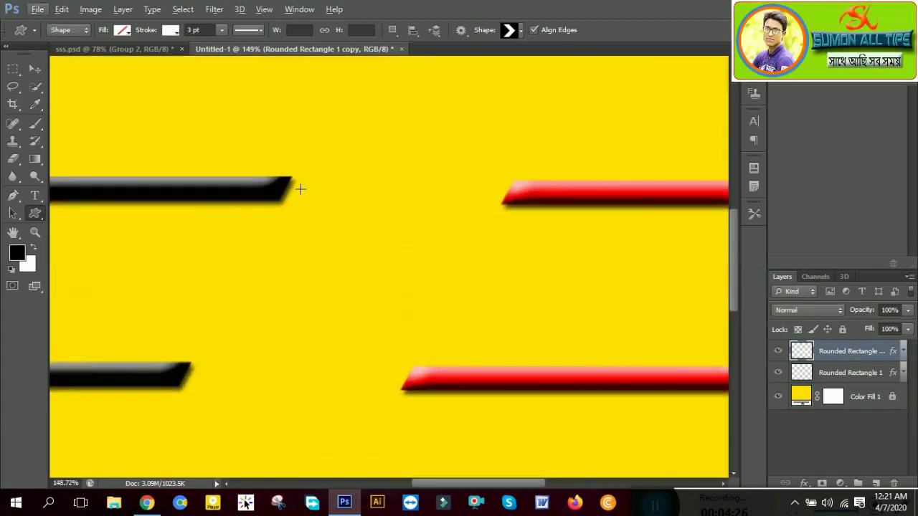
left_click_drag(302, 191, 327, 207)
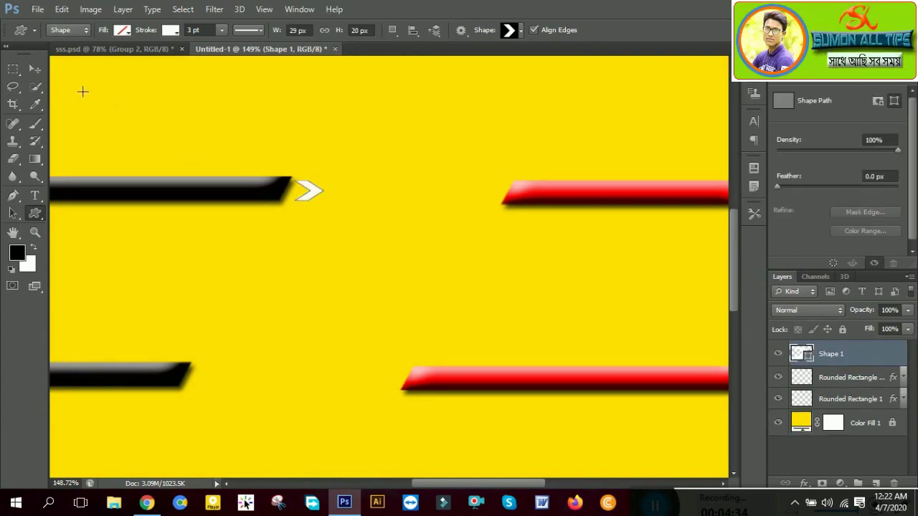
Nudge the chevron slightly away from the black bar and duplicate it twice to the right to form a row of three
left_click(36, 70)
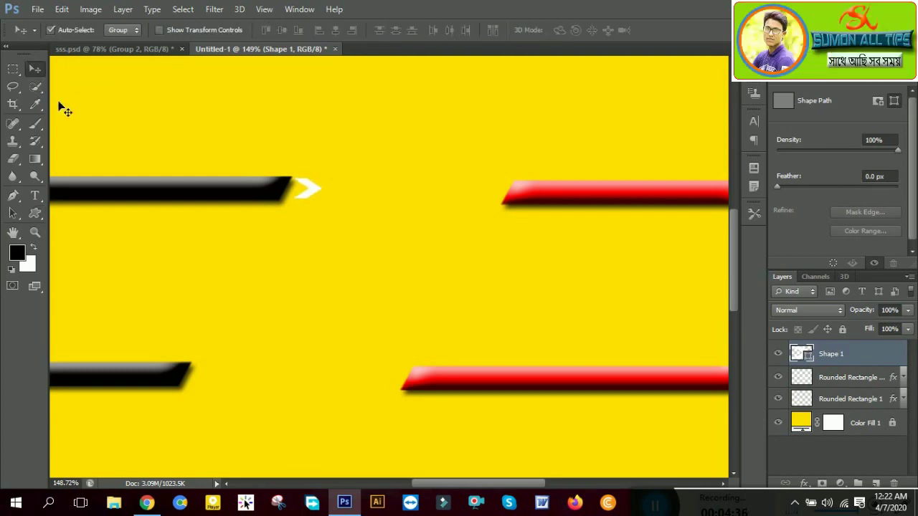
key("Right")
key("Right")
key("Right")
key("Right")
key("Right")
key("Right")
key("Right")
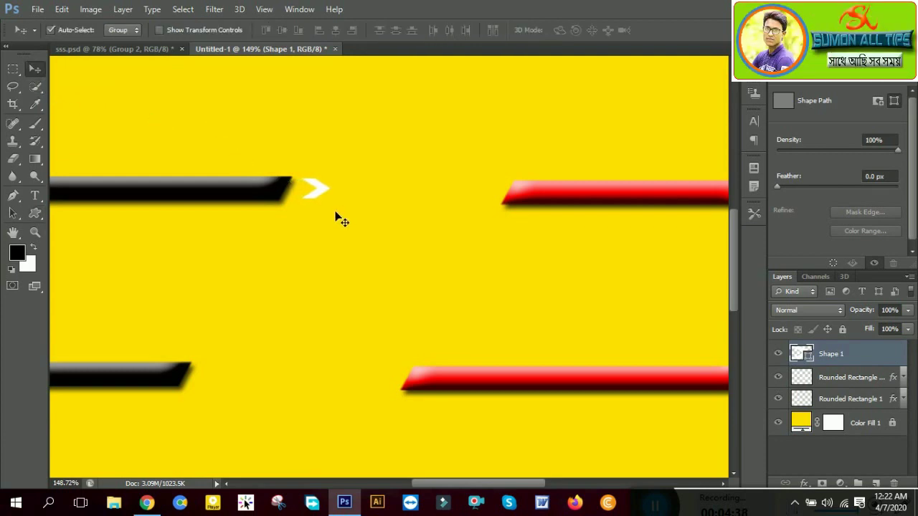
left_click_drag(320, 188, 365, 190)
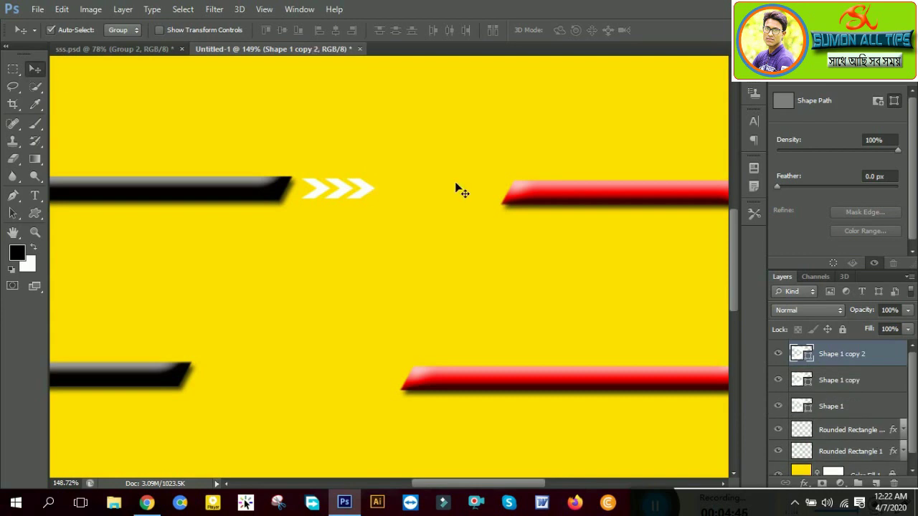
Select all three chevron layers and duplicate them to the right as a second set in the upper gap
left_click(882, 382)
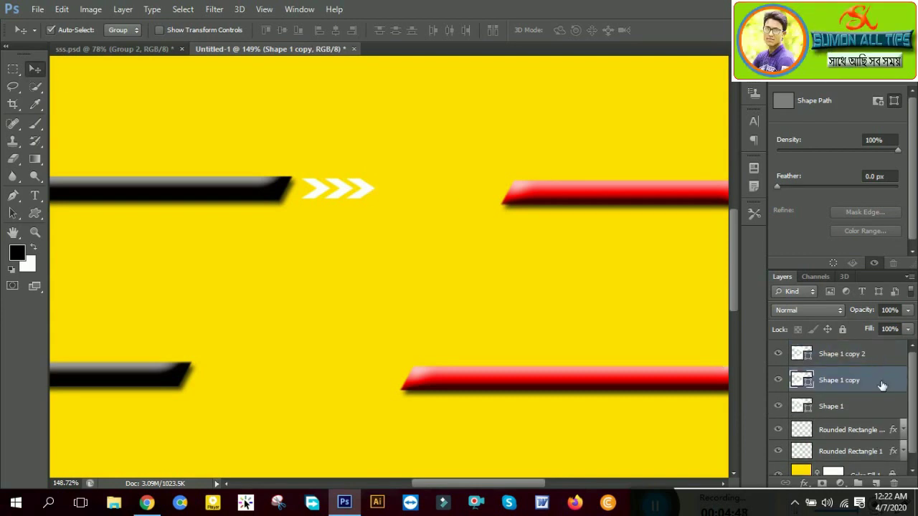
left_click(868, 414, "shift")
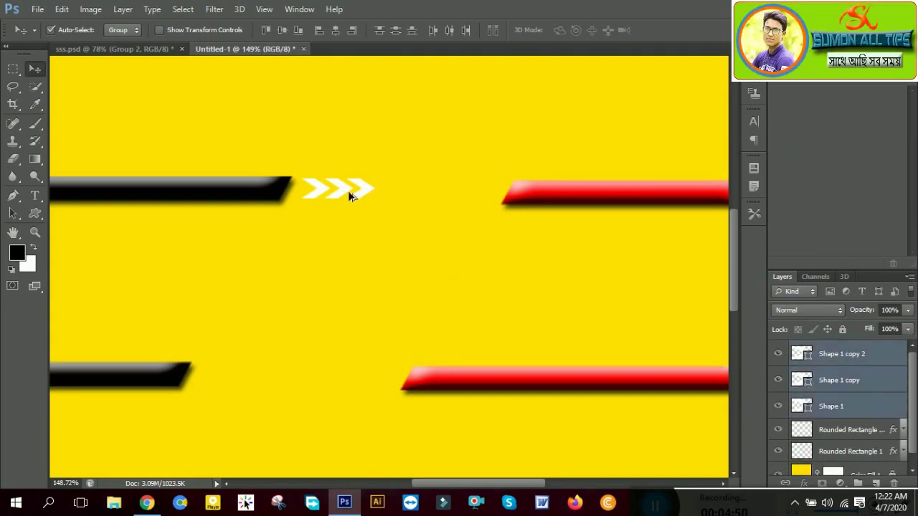
left_click_drag(371, 190, 441, 195)
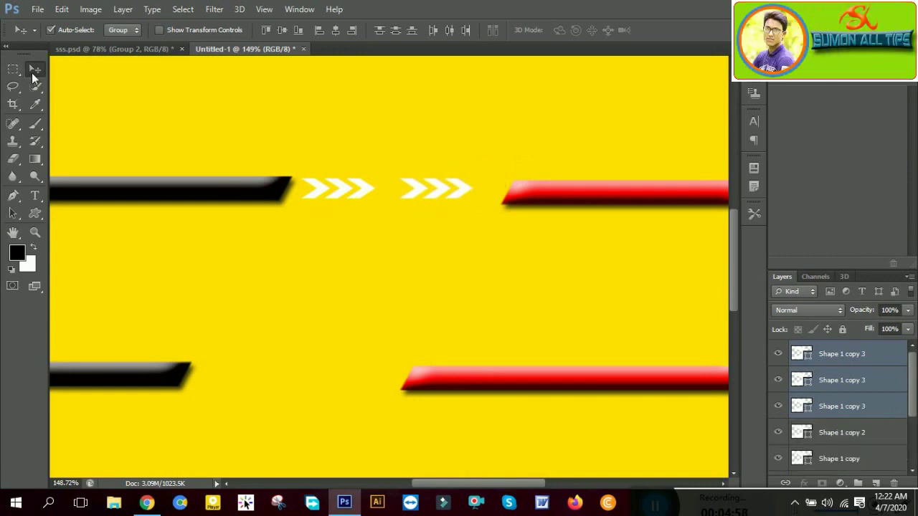
Select all six chevron layers and put them into one layer group
left_click(871, 434, "shift")
left_click(871, 458, "shift")
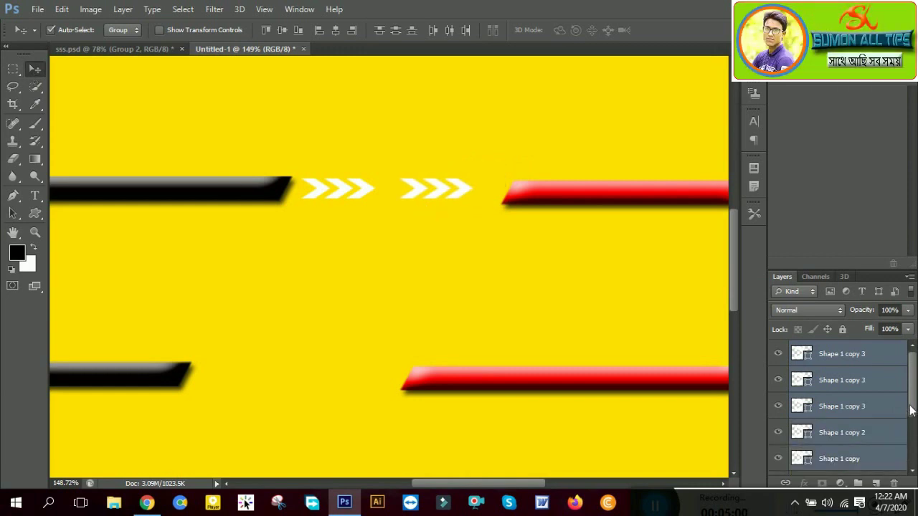
scroll(874, 430, "down", 3)
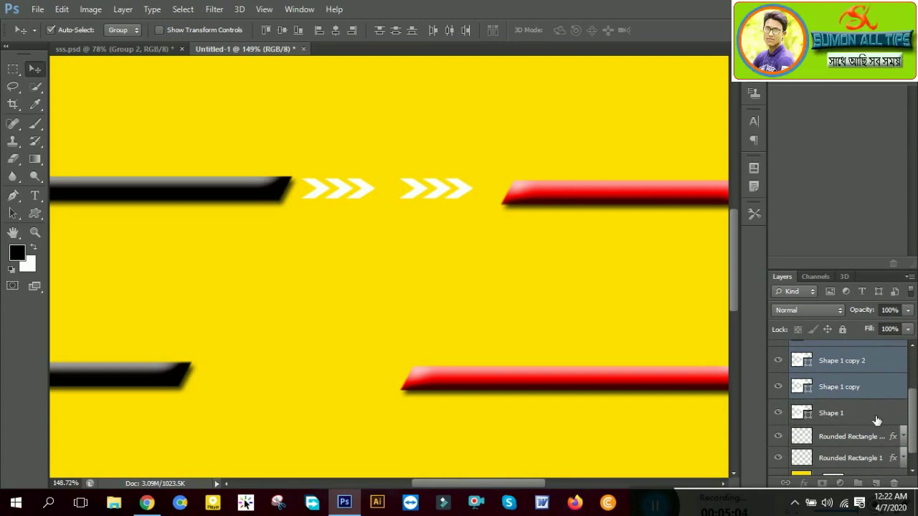
left_click(857, 420, "shift")
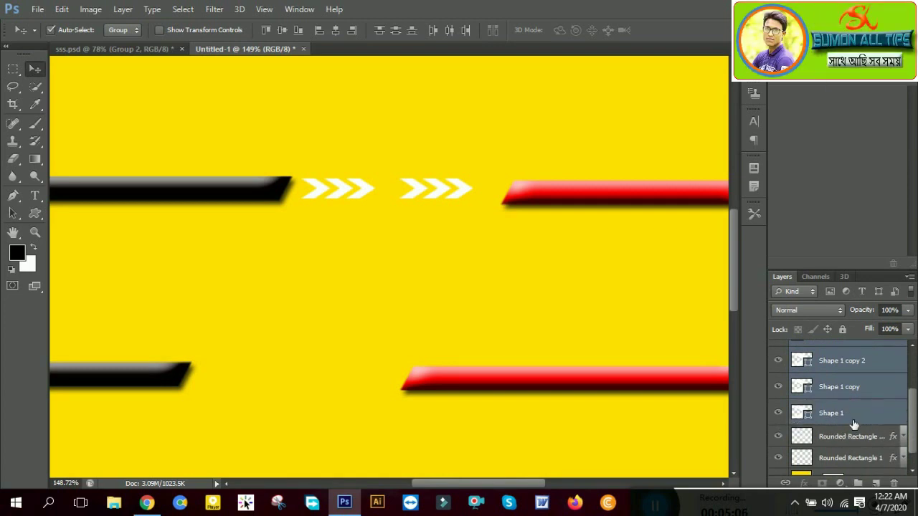
left_click_drag(854, 424, 859, 483)
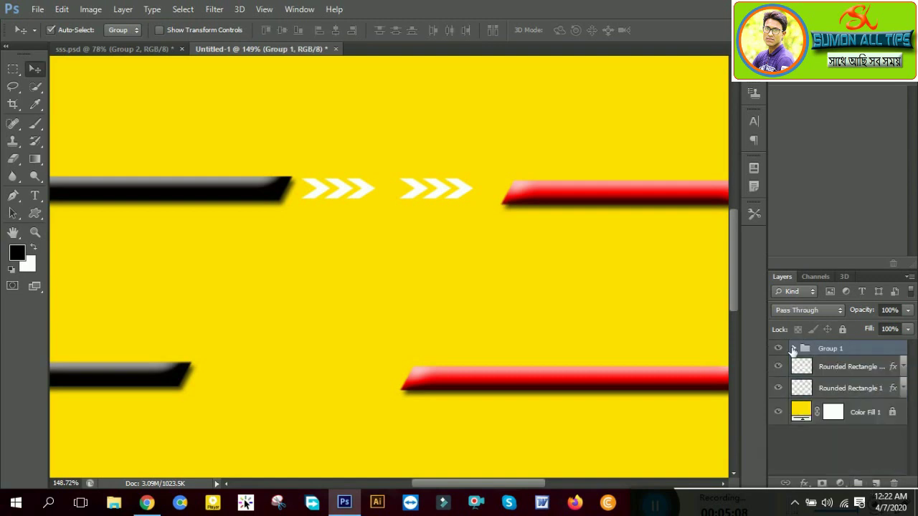
left_click(778, 349)
left_click(778, 349)
left_click_drag(416, 189, 265, 381)
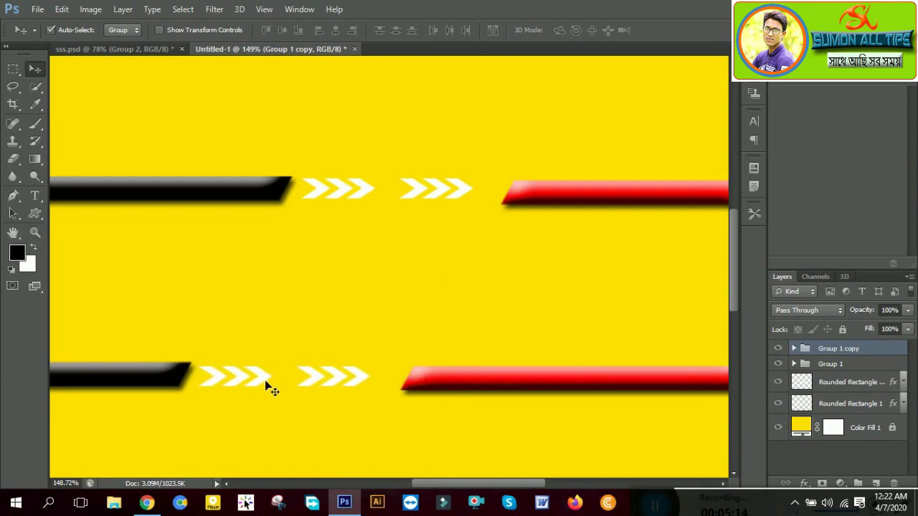
key("Up")
key("ctrl+alt+z")
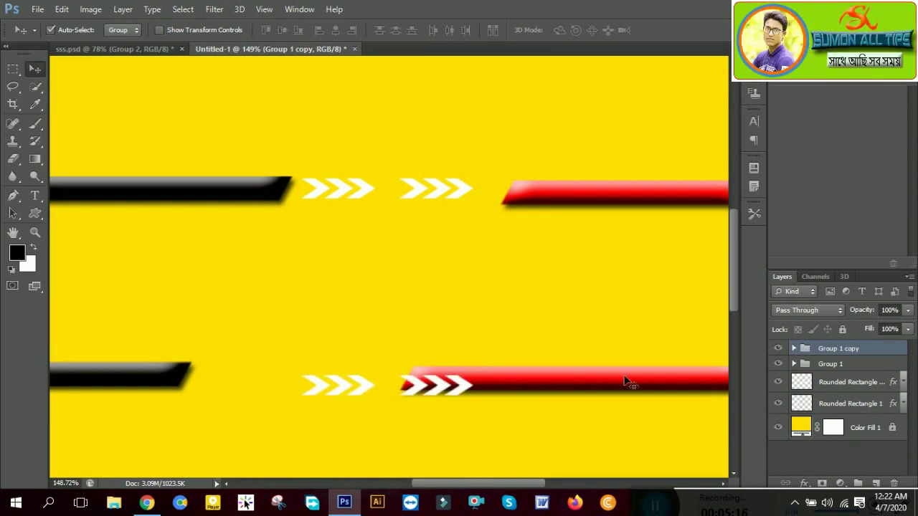
key("ctrl+alt+z")
Duplicate the chevron group and move the copy into the lower gap between the black and red pieces
right_click(859, 353)
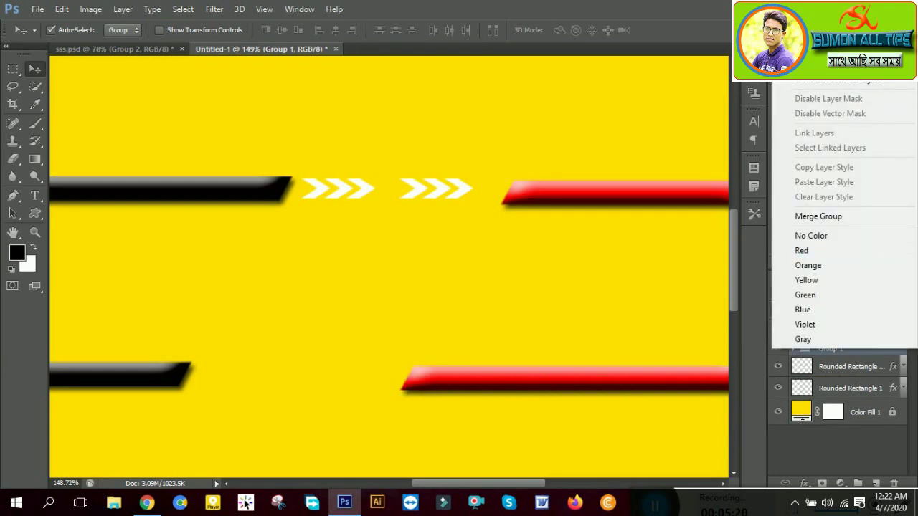
left_click(824, 51)
left_click(581, 152)
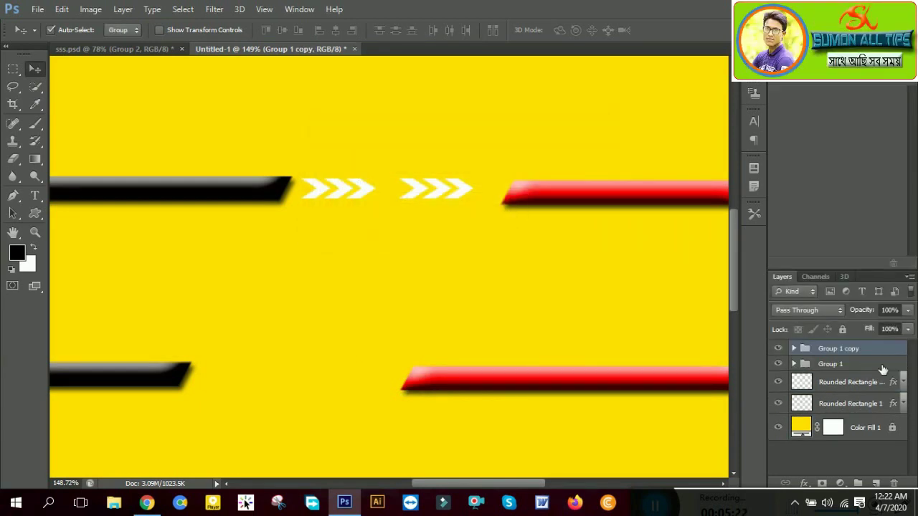
left_click_drag(422, 196, 321, 380)
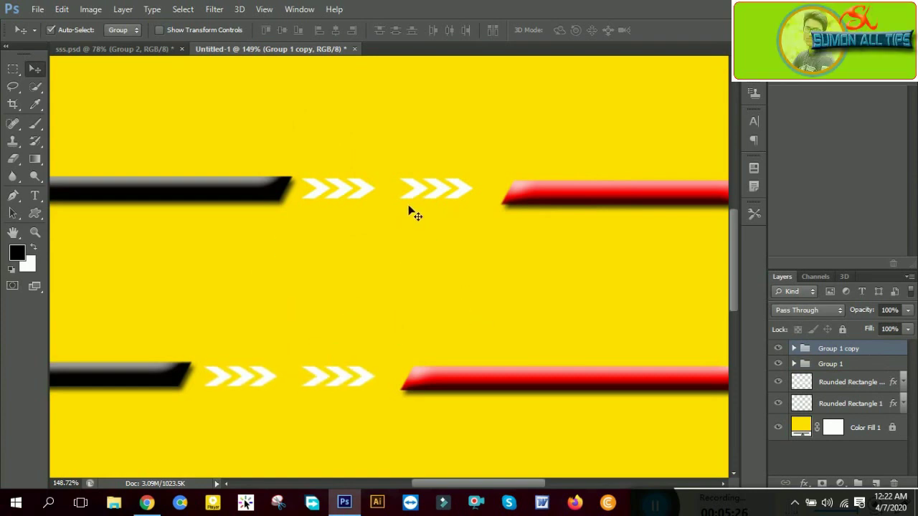
Rotate the lower chevron group by 180° so its arrows point toward the black piece
key("ctrl+t")
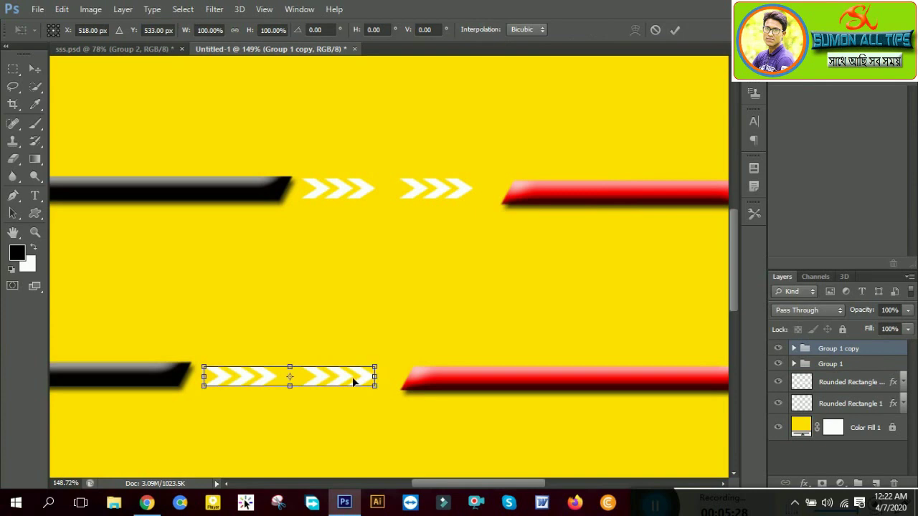
right_click(352, 376)
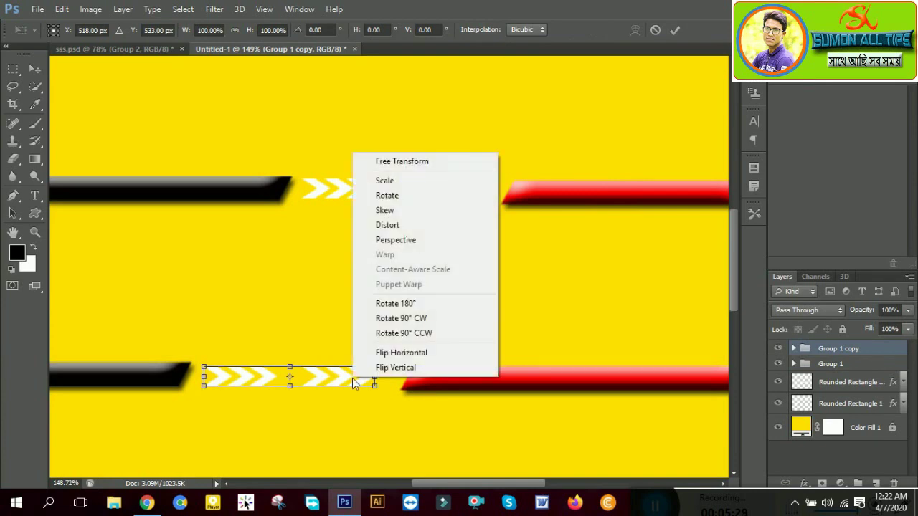
left_click(398, 307)
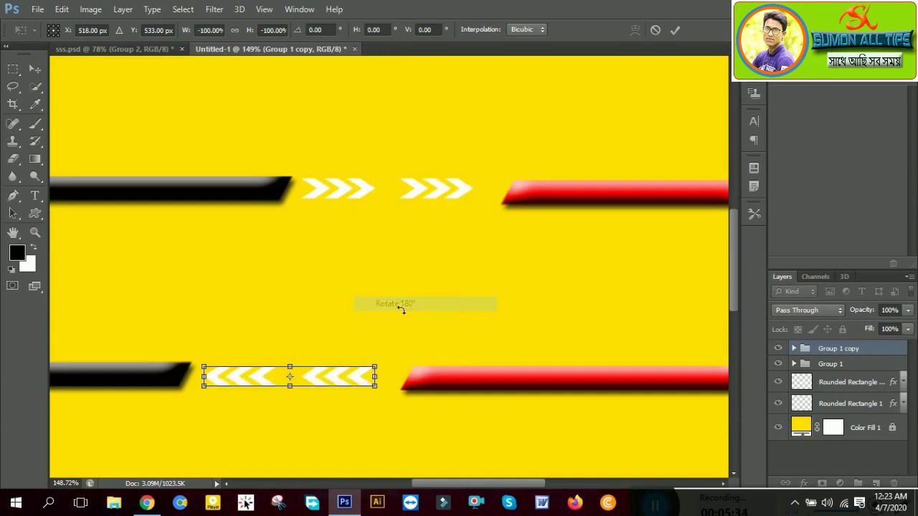
key("Return")
Move the lower chevron group right, close to the red piece's cut end, and nudge the upper group slightly up
left_click_drag(354, 380, 383, 381)
key("Left")
key("Left")
key("Left")
key("Left")
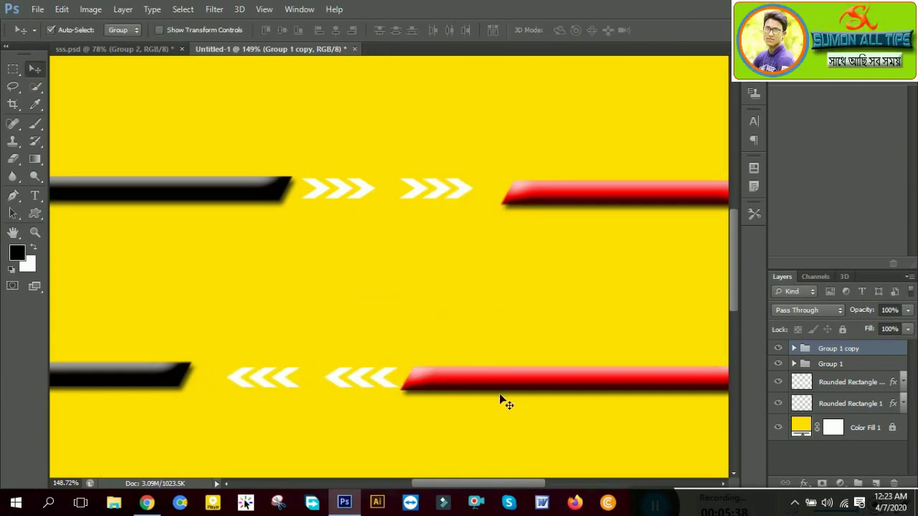
left_click(319, 188)
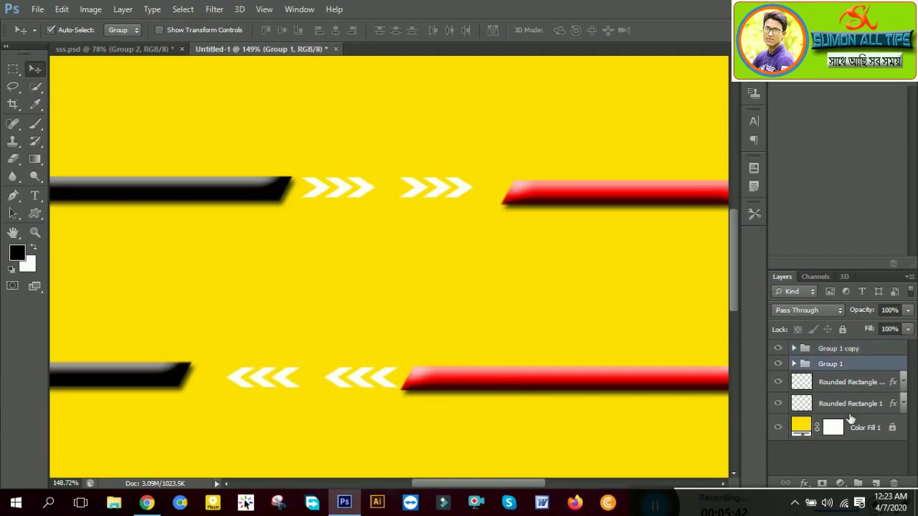
Apply a dark grey Color Overlay, sampled from the black bar's highlight, to the lower chevron group
right_click(900, 348)
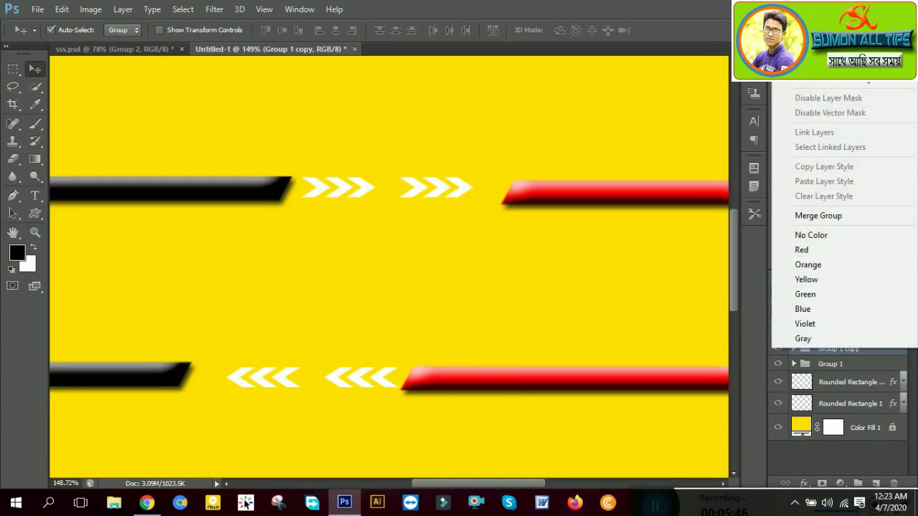
key("Escape")
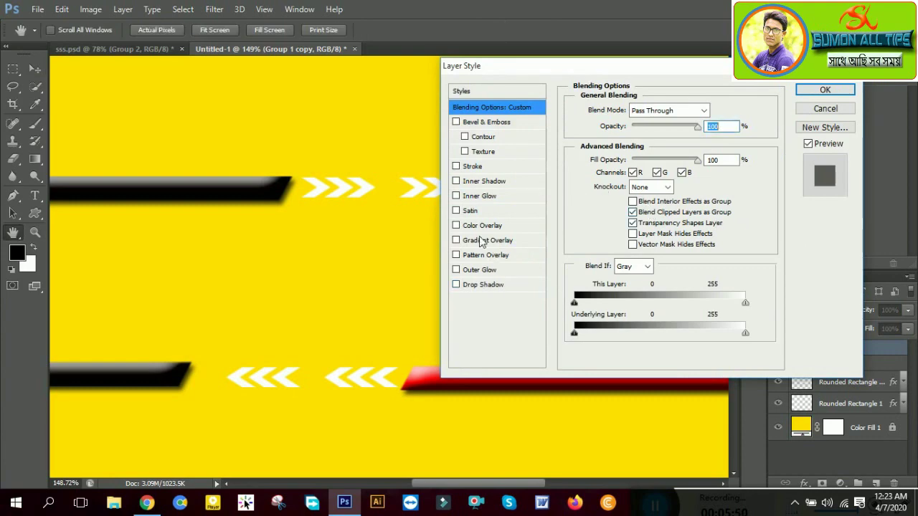
left_click(478, 226)
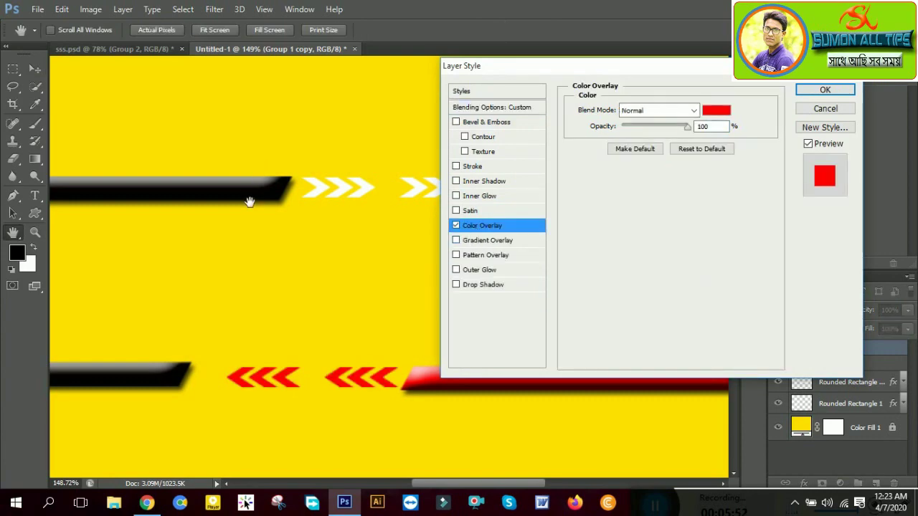
left_click(731, 112)
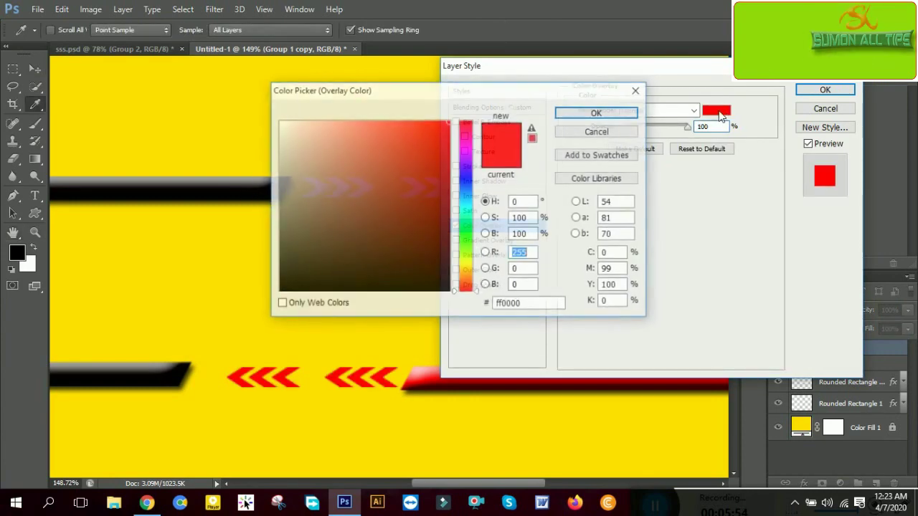
left_click(234, 190)
left_click(583, 116)
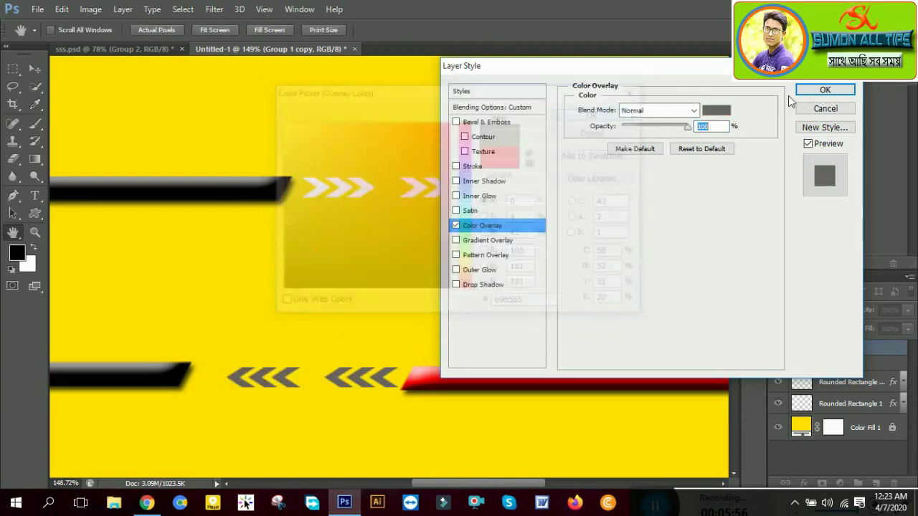
left_click(824, 90)
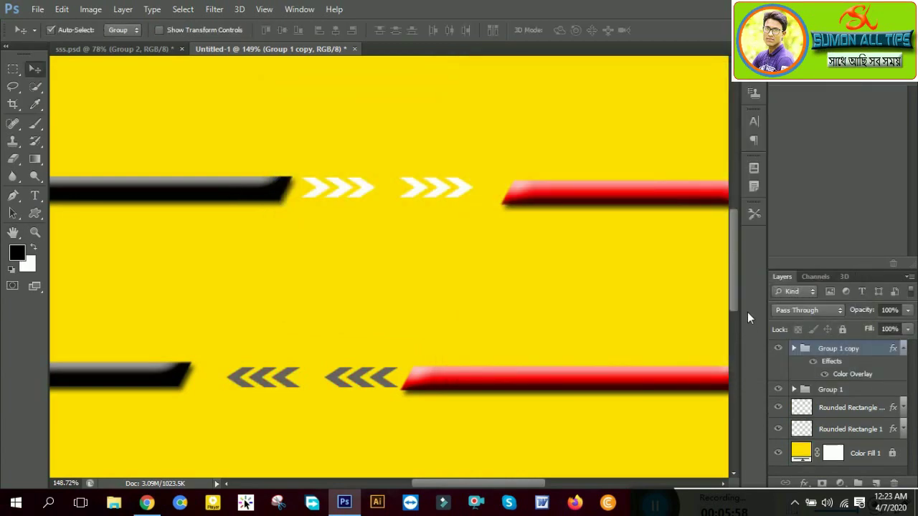
left_click(903, 350)
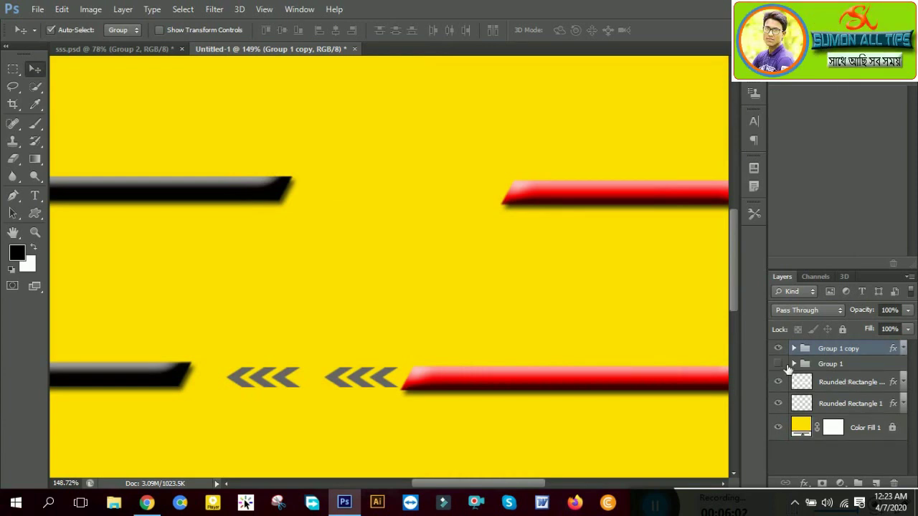
Enable a Color Overlay on the upper chevron group and position the style dialog clear of the red bar
left_click(831, 364)
right_click(835, 366)
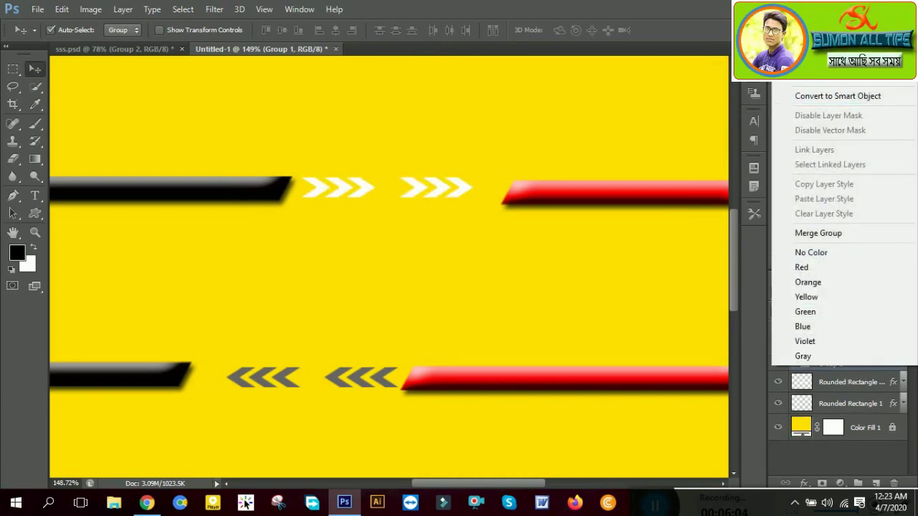
key("Escape")
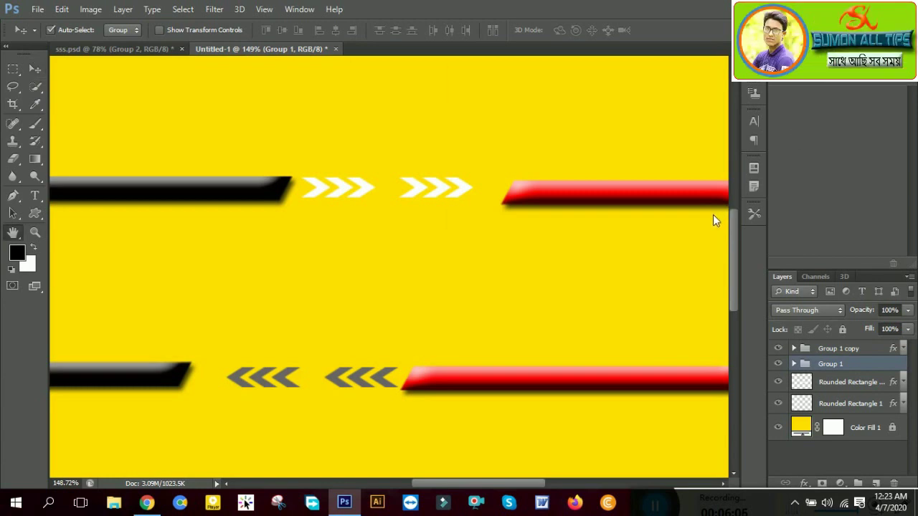
left_click(456, 241)
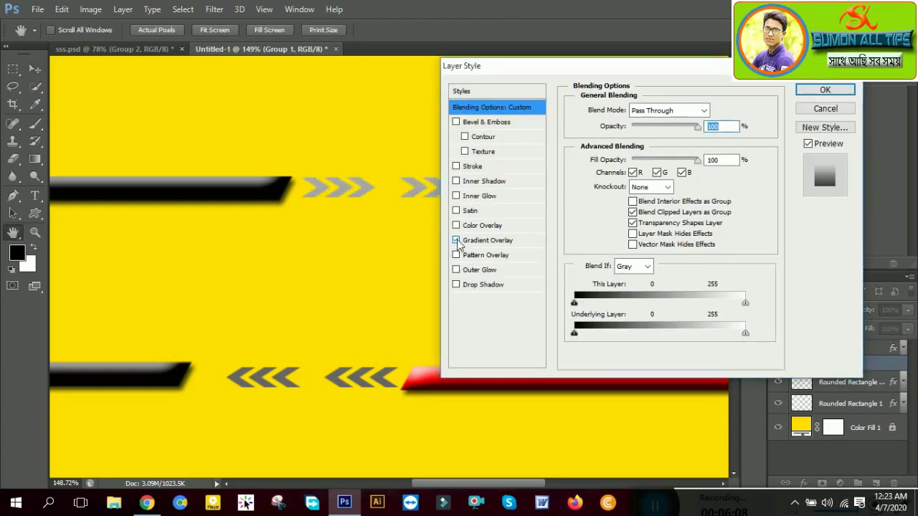
left_click(456, 241)
left_click(457, 226)
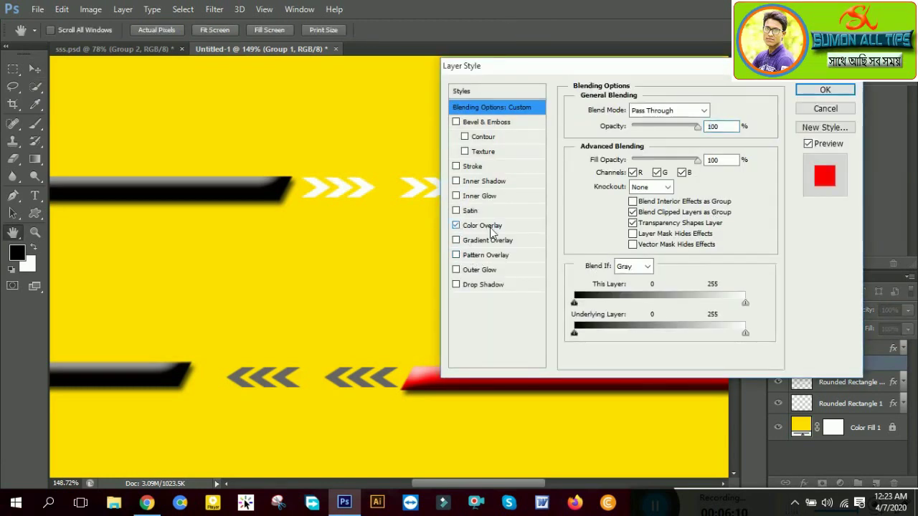
left_click(492, 226)
left_click_drag(542, 73, 738, 80)
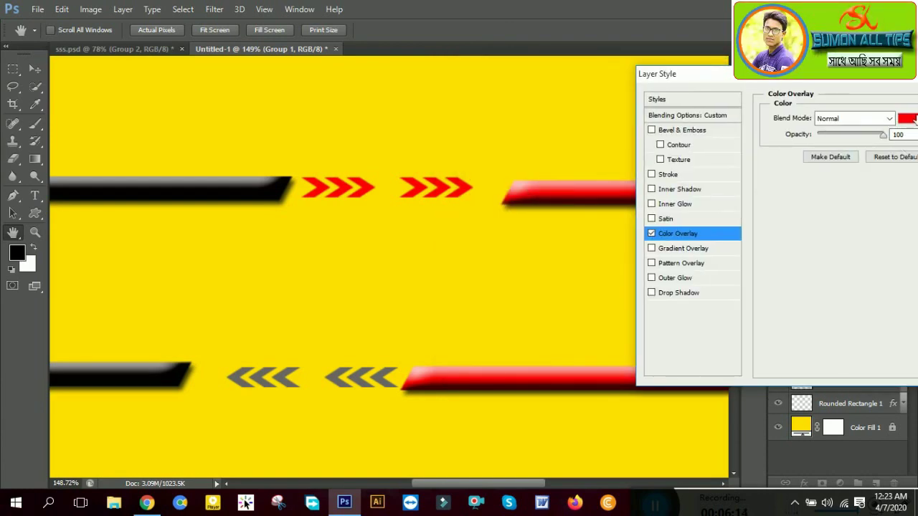
left_click_drag(866, 81, 661, 101)
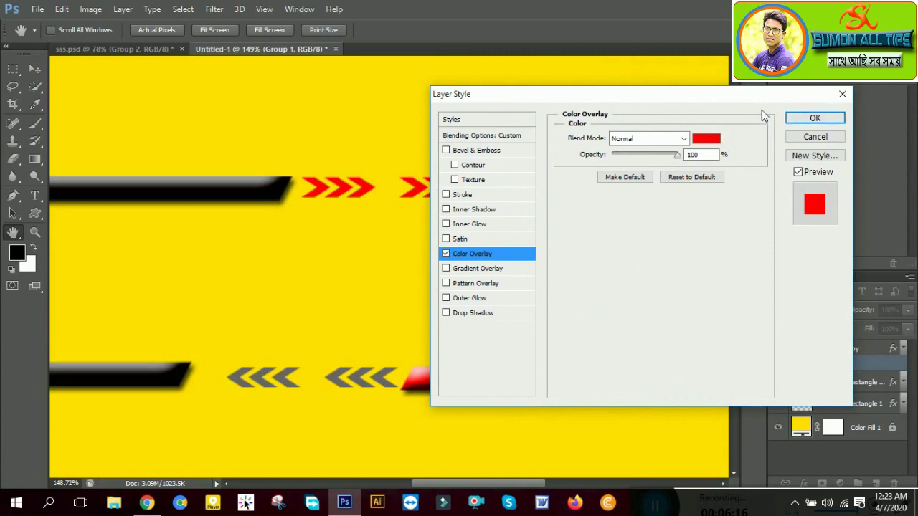
left_click_drag(761, 94, 878, 99)
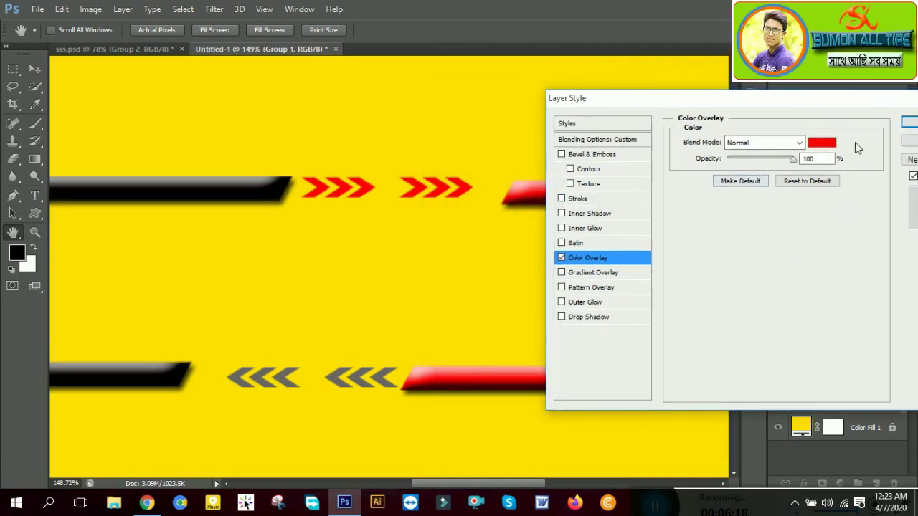
Set the upper chevron group's overlay colour to red #ff0909, sampled from the red bar, and apply the style
left_click(822, 142)
left_click_drag(511, 96, 855, 119)
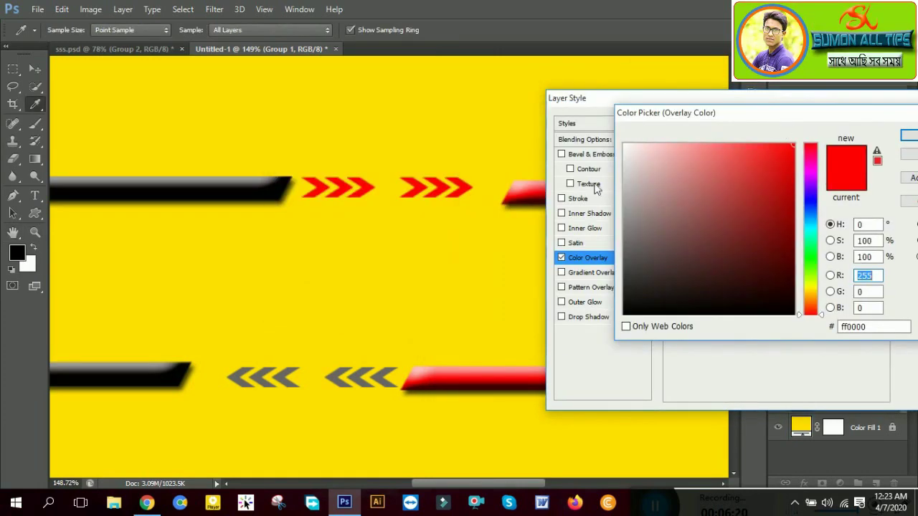
left_click(532, 197)
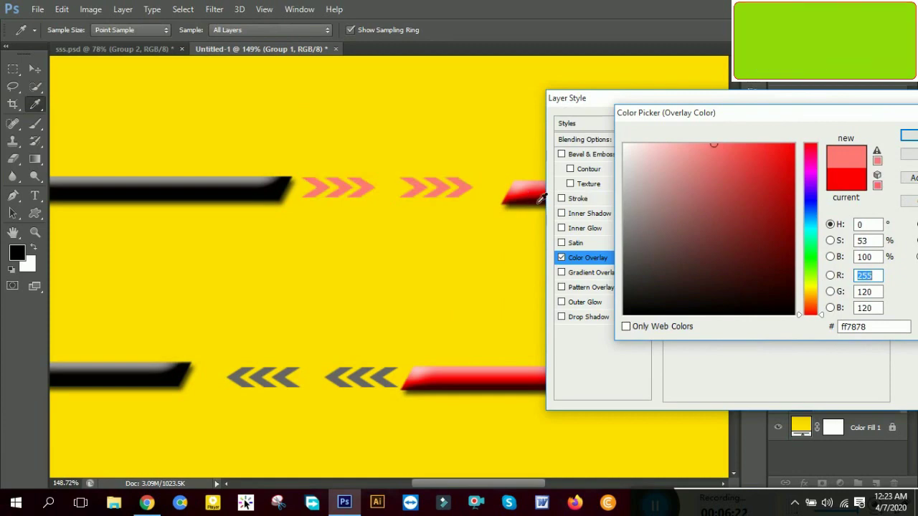
left_click(535, 198)
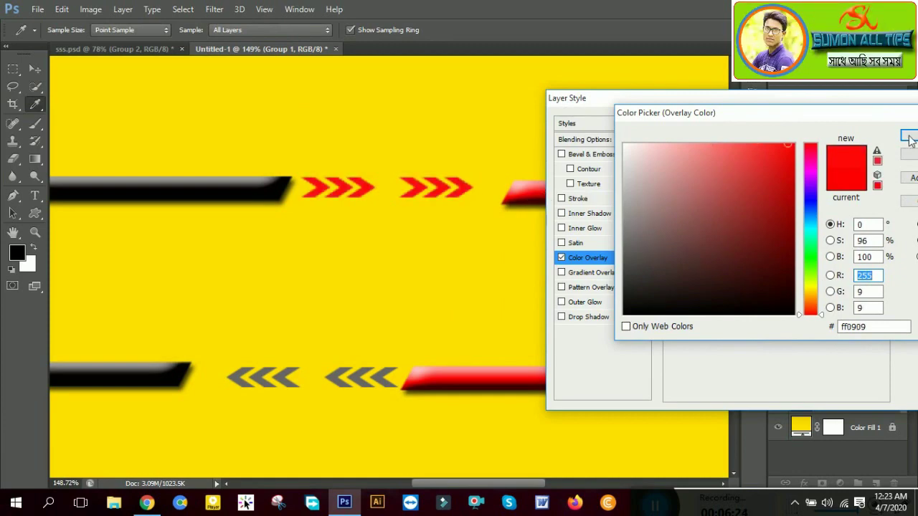
left_click(908, 135)
left_click_drag(905, 103, 724, 111)
left_click(749, 129)
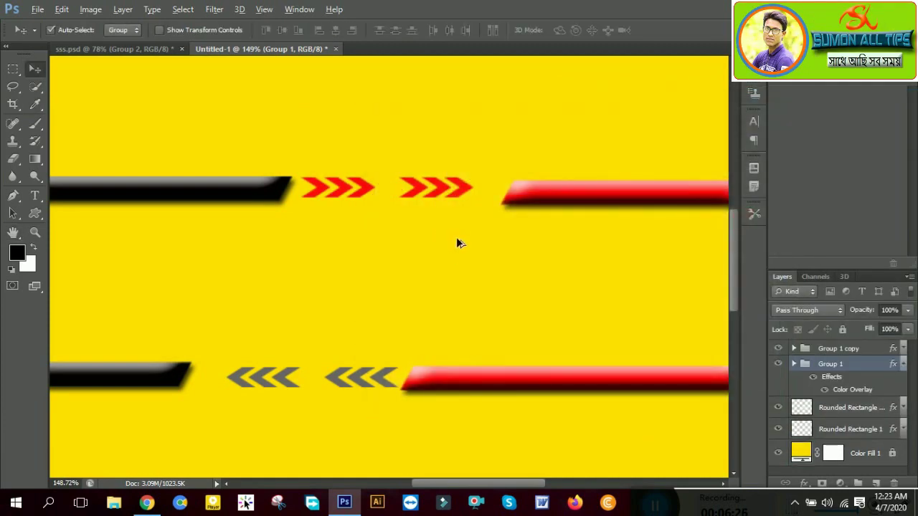
Add the text "SK SUMON ALL TIPS" inside the banner frame, starting near the black piece
scroll(459, 280, "down", 5)
scroll(458, 277, "down", 2)
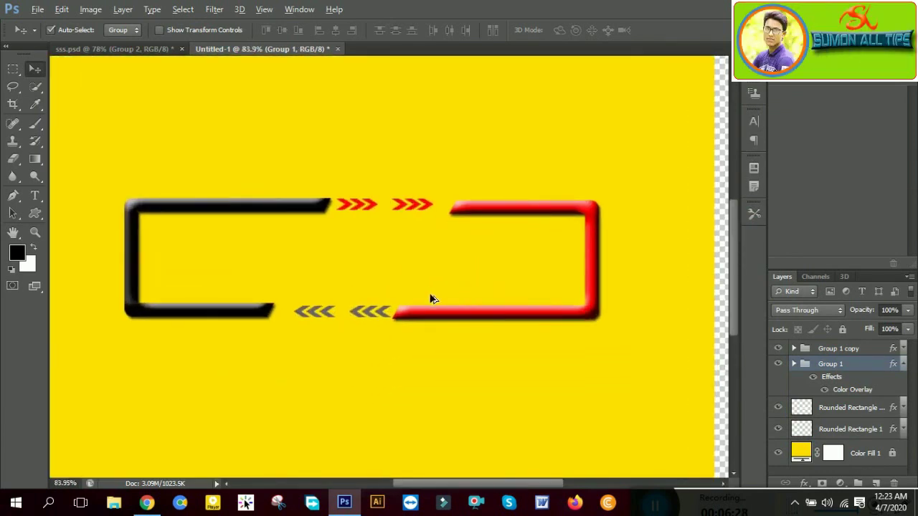
left_click(34, 196)
left_click(208, 255)
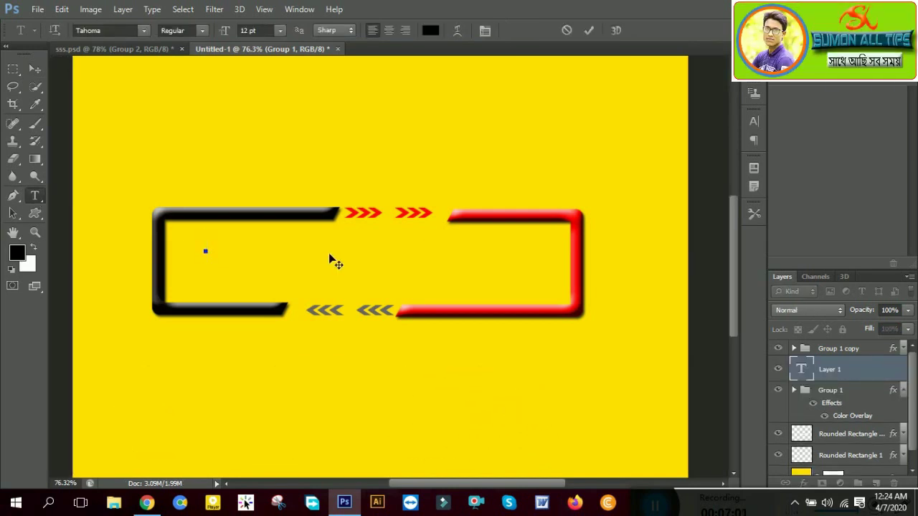
type("Su")
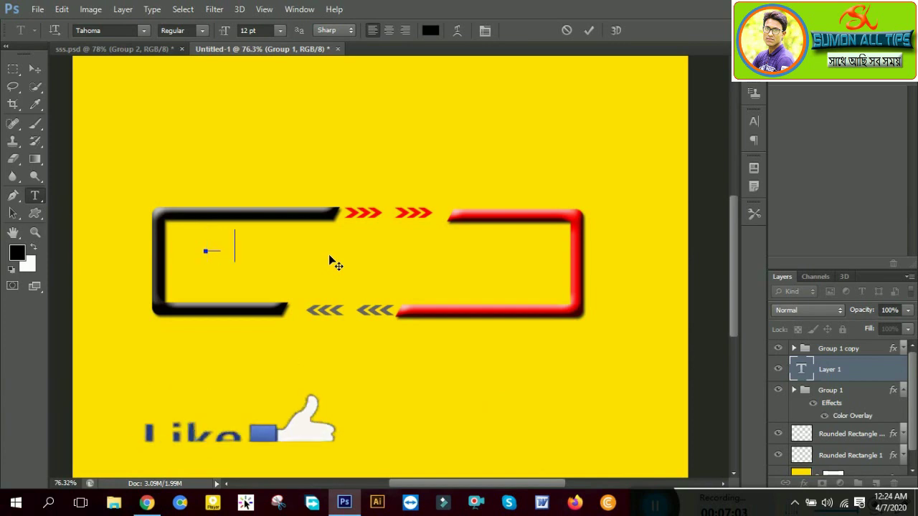
type(" SU")
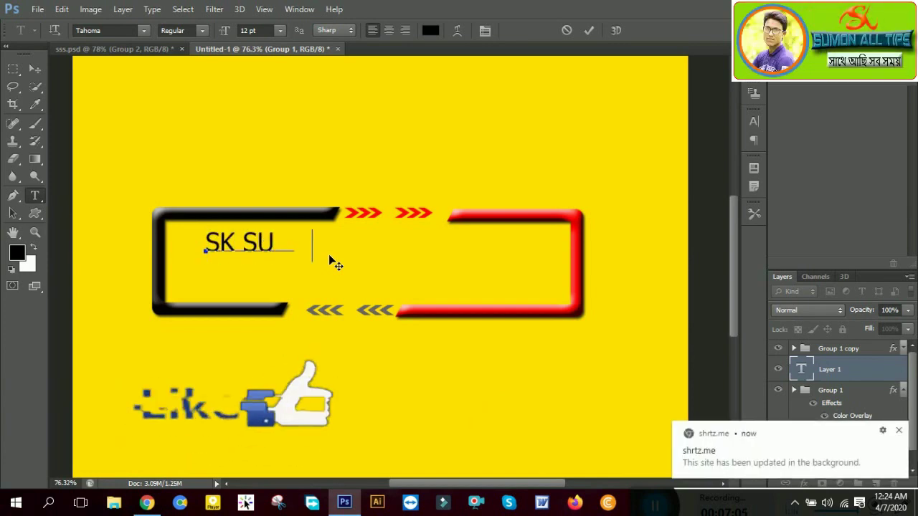
type("MON ALL")
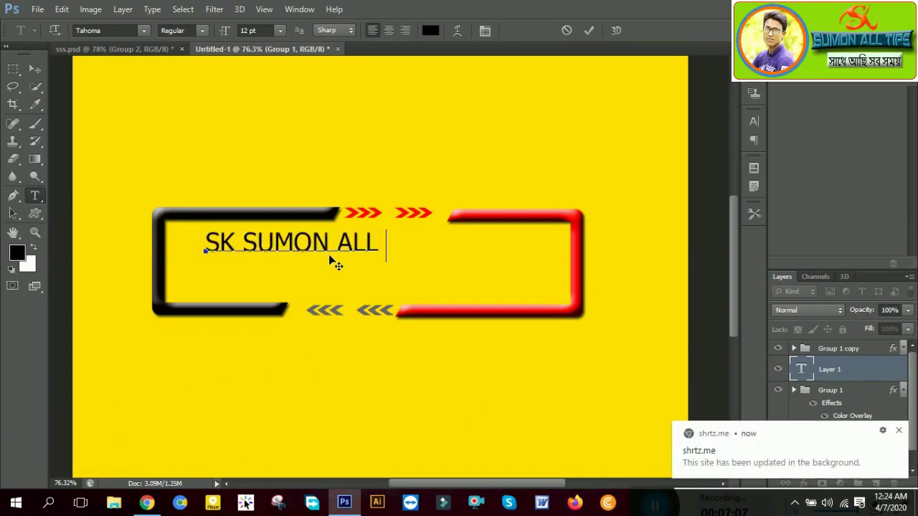
type(" TIPS")
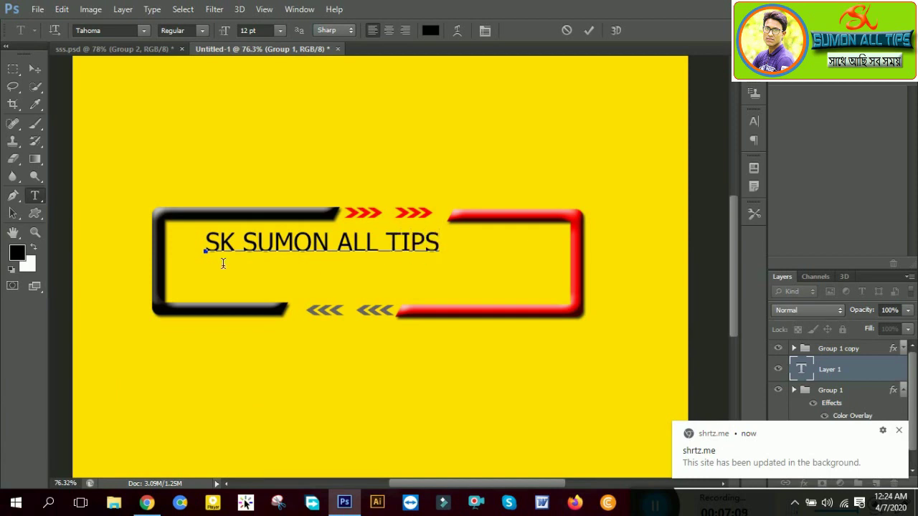
Commit the banner text in Regular style and scale it up about its centre until it nearly meets the black piece
left_click(198, 30)
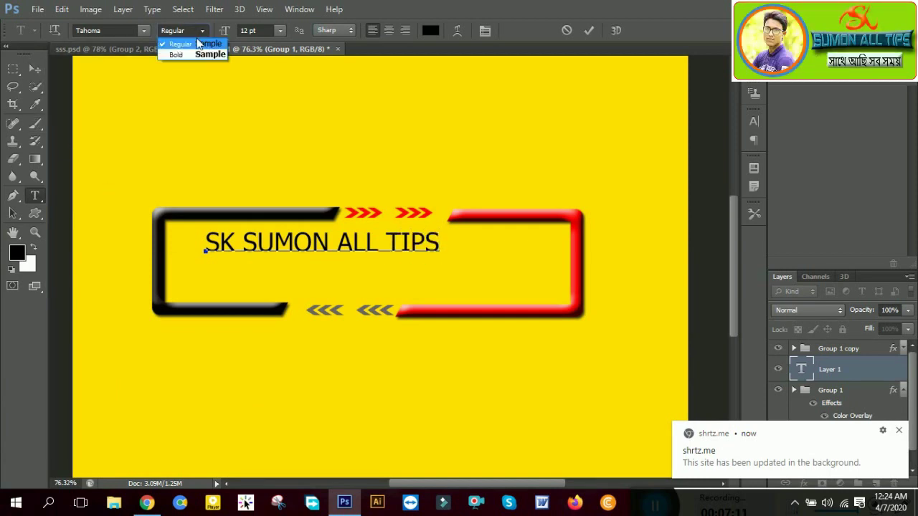
left_click(197, 44)
left_click(35, 69)
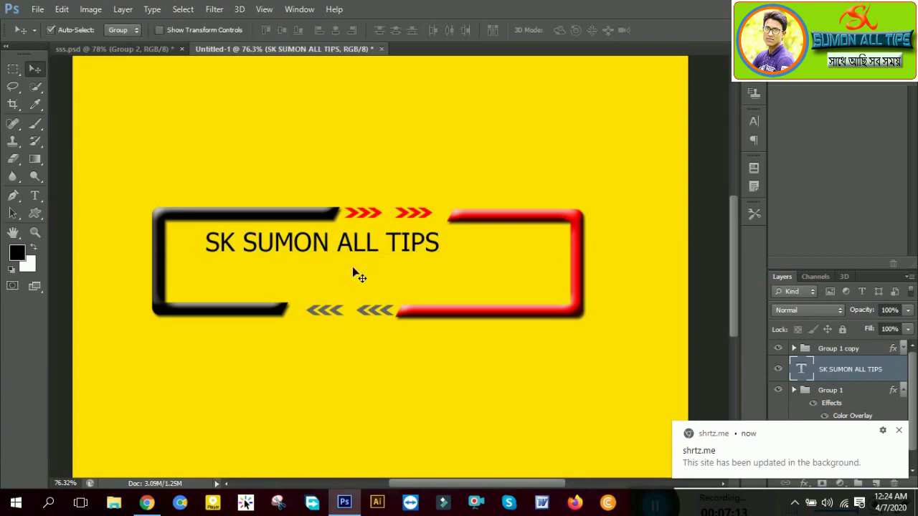
key("ctrl+t")
left_click_drag(441, 230, 477, 223)
key("Return")
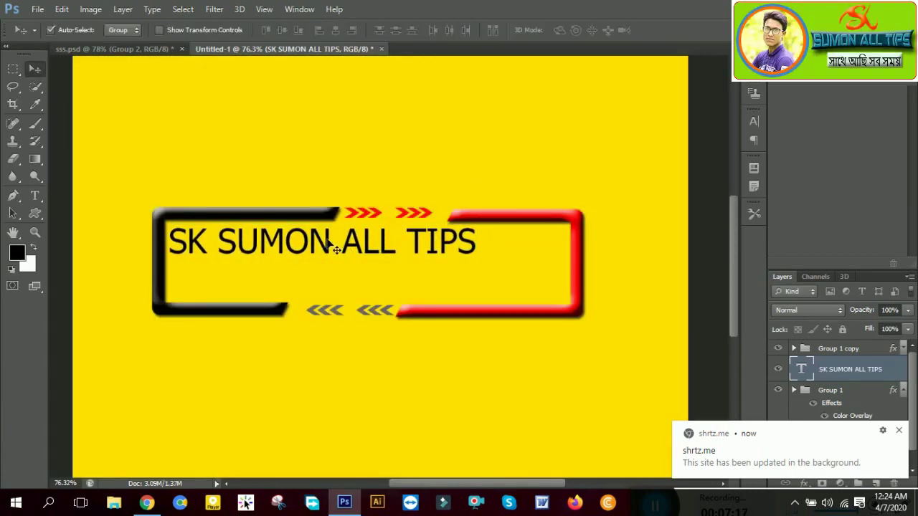
Move the banner text down toward the middle of the frame and scale it up to about 17.65 pt
left_click_drag(332, 242, 349, 262)
key("ctrl+t")
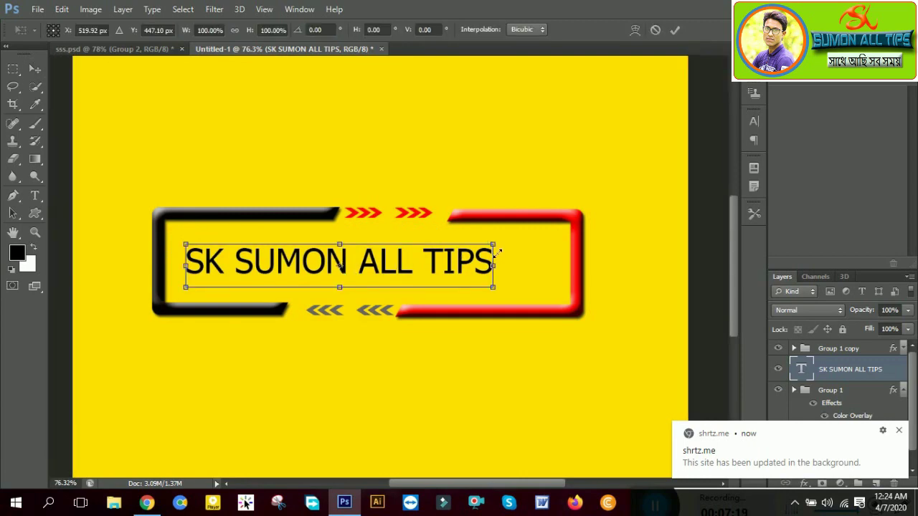
mouse_move(494, 247)
left_mouse_down()
mouse_move(514, 243)
mouse_move(479, 243)
mouse_move(482, 256)
left_mouse_up()
key("Return")
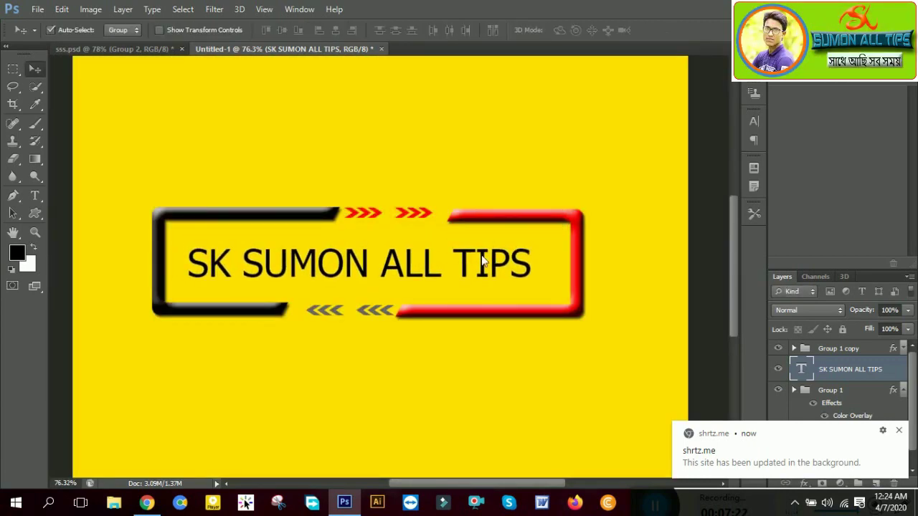
Nudge the banner text slightly right and up until it sits centred inside the frame
key("Right")
key("Right")
key("Right")
key("Right")
key("Right")
key("Right")
key("Right")
key("Right")
key("Right")
key("Up")
key("Up")
key("Up")
key("Up")
key("Up")
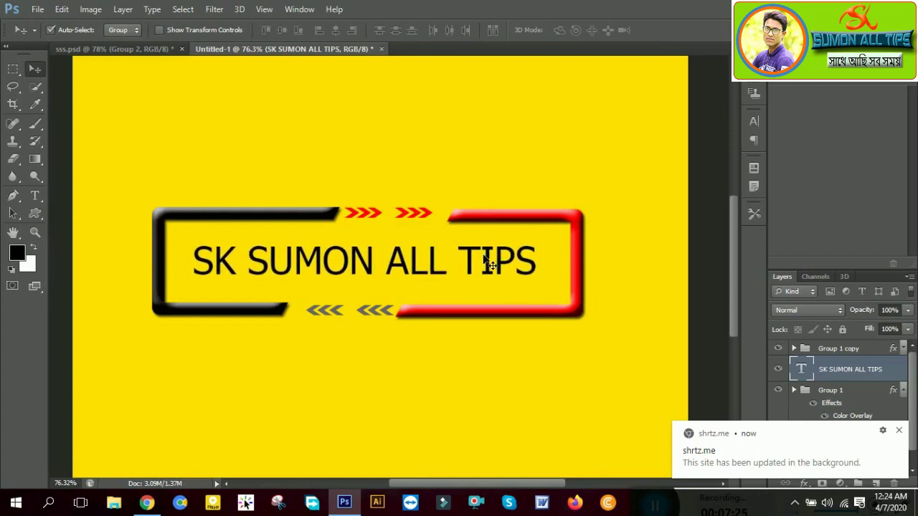
key("Up")
key("Up")
key("Left")
key("Left")
key("Left")
key("Left")
key("Left")
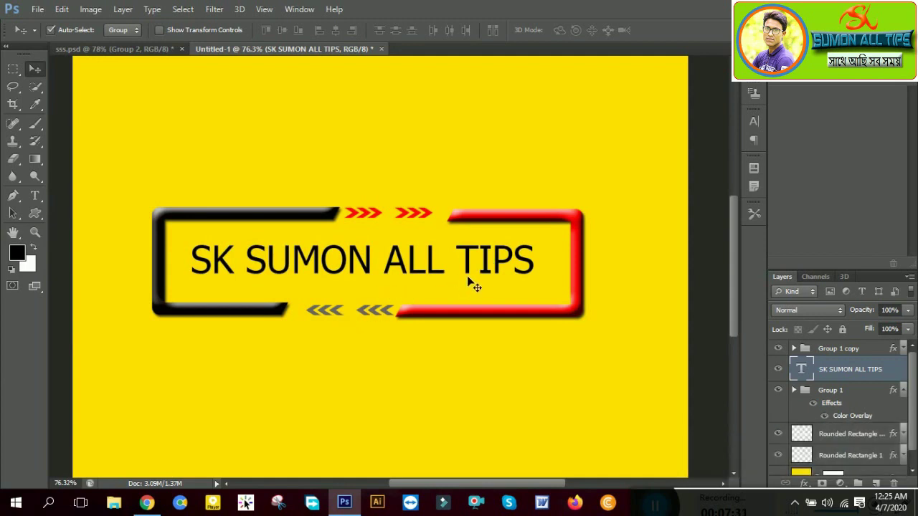
key("Right")
key("Right")
key("Right")
key("Right")
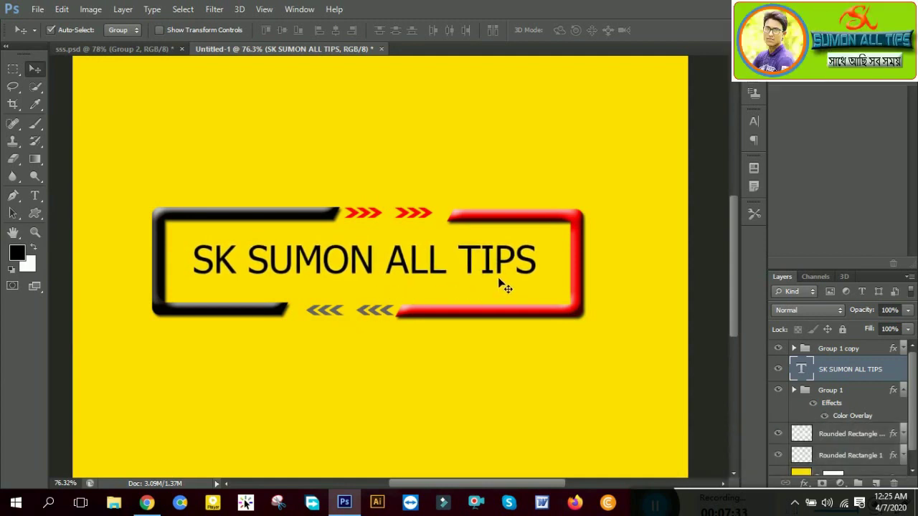
Recolour the words "SK SUMON" to red #ff2e2e, sampled from the red frame piece
left_click(35, 195)
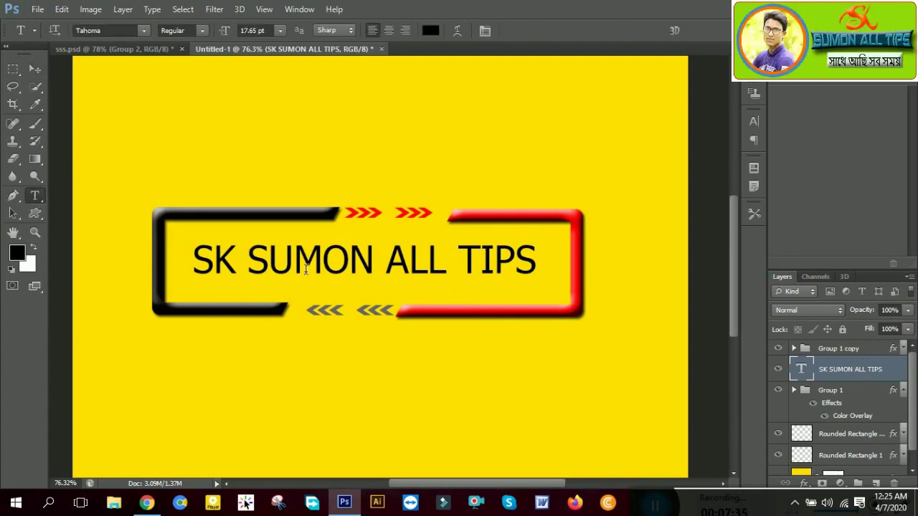
left_click(306, 270)
double_click(305, 269)
key("Left")
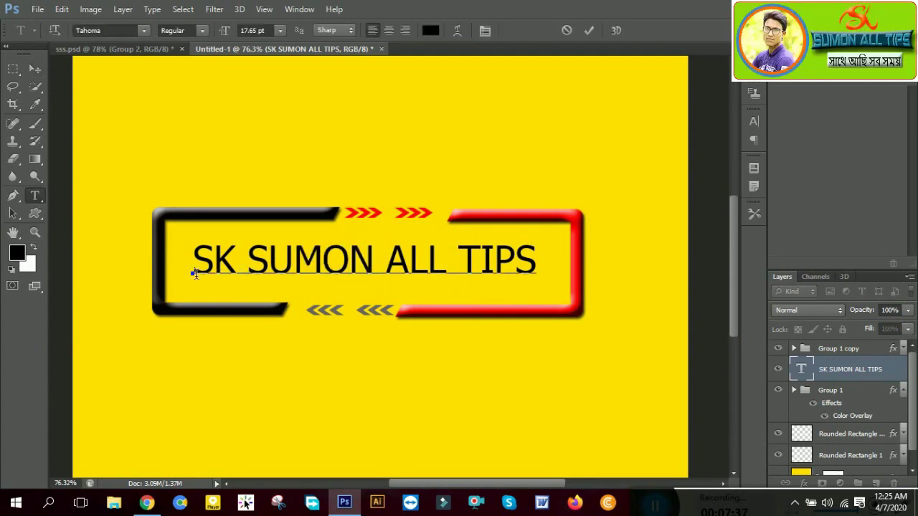
left_click_drag(195, 272, 367, 264)
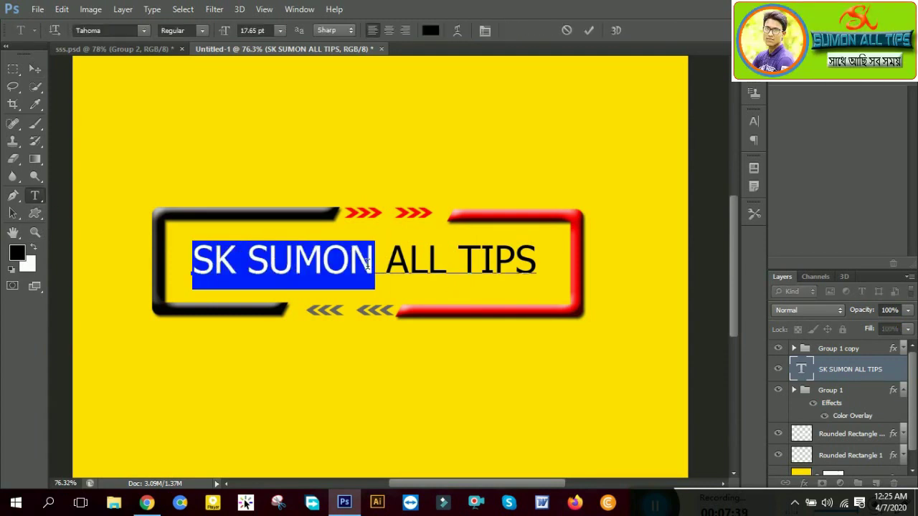
left_click(431, 31)
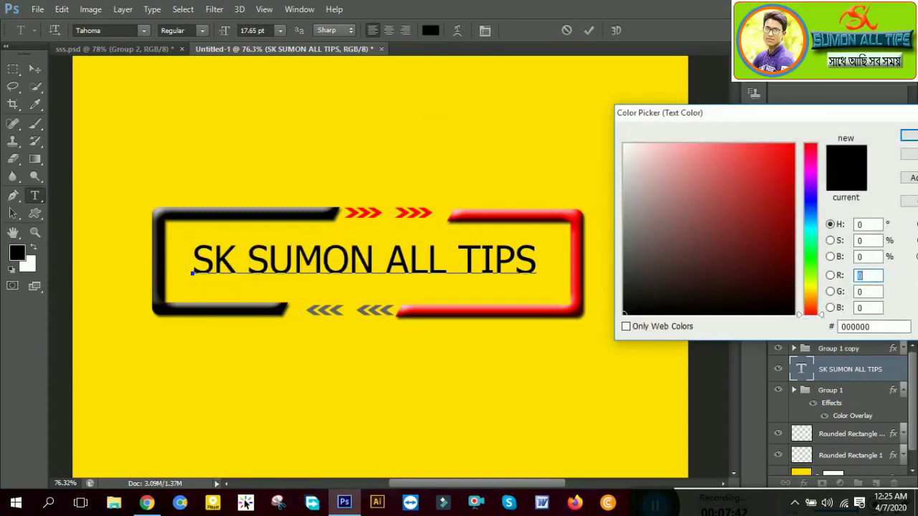
left_click(552, 220)
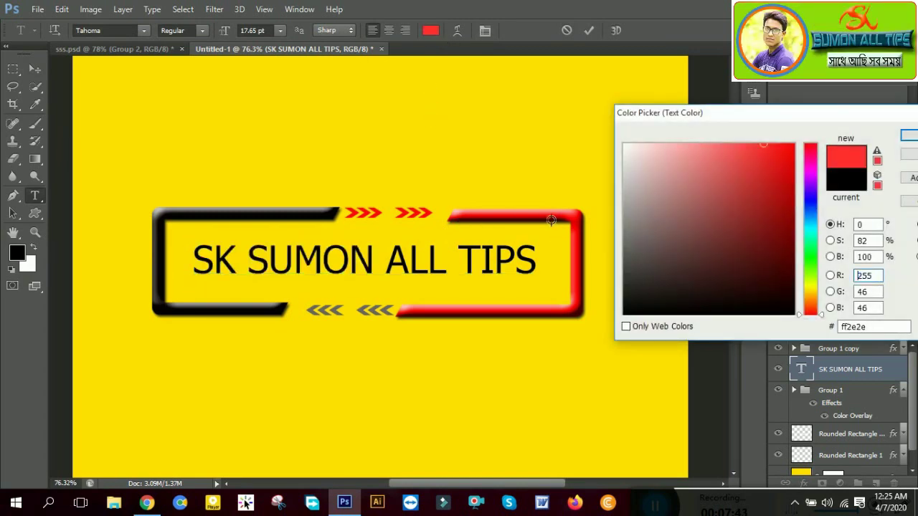
left_click(905, 130)
left_click(459, 282)
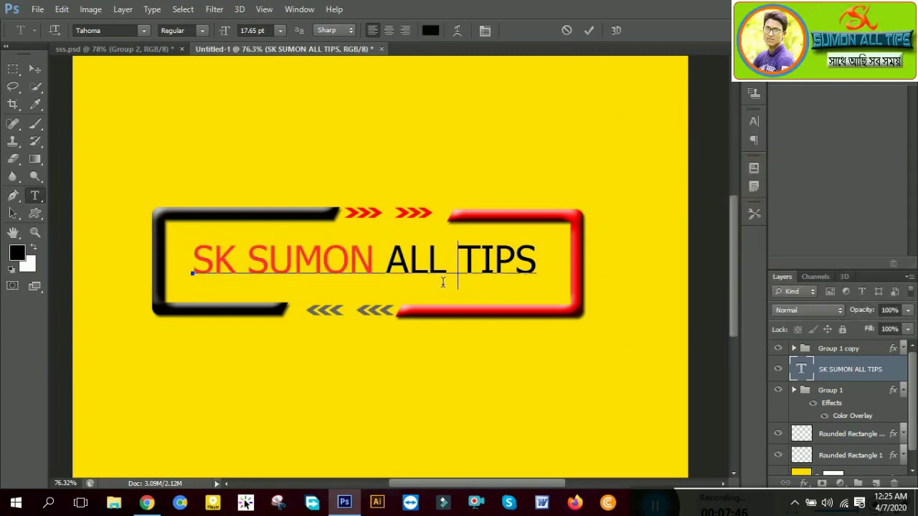
double_click(405, 278)
left_click(466, 273)
triple_click(411, 275)
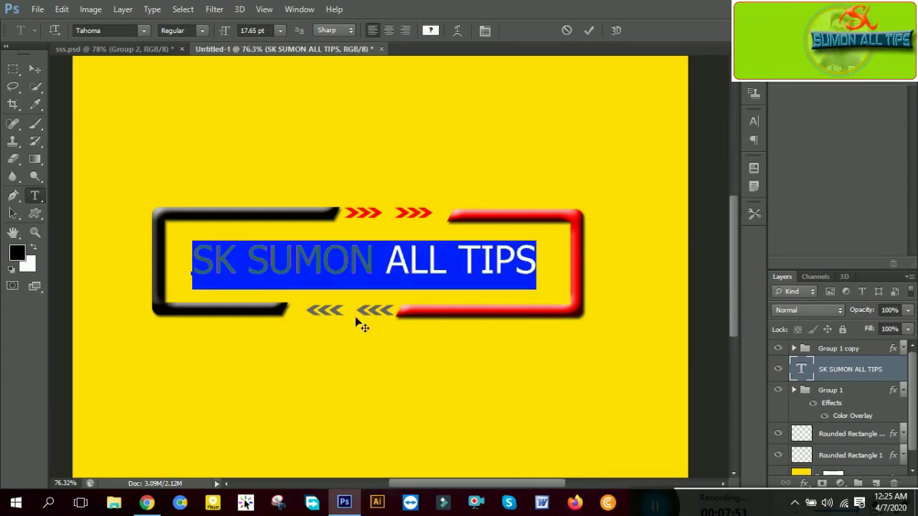
Change the lower chevron group's Color Overlay to near-black #0c0c0c and apply the style
left_click(781, 350)
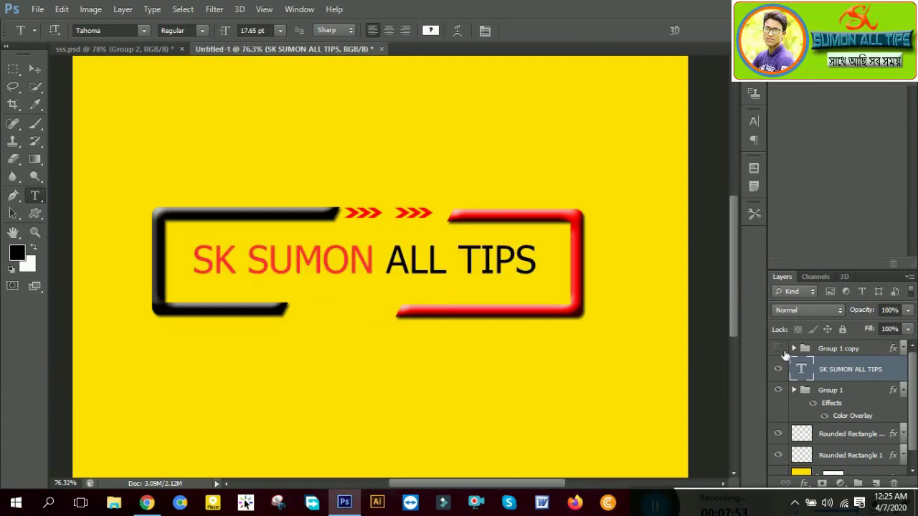
right_click(825, 350)
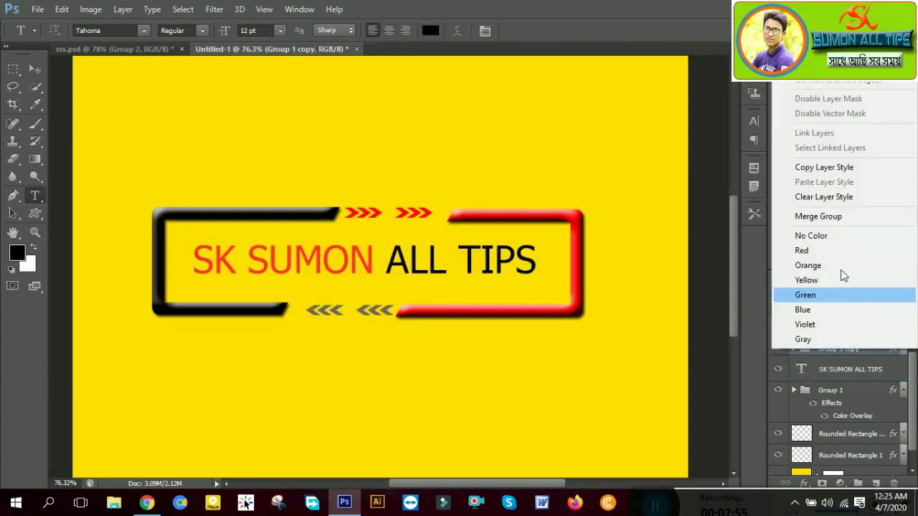
left_click(823, 13)
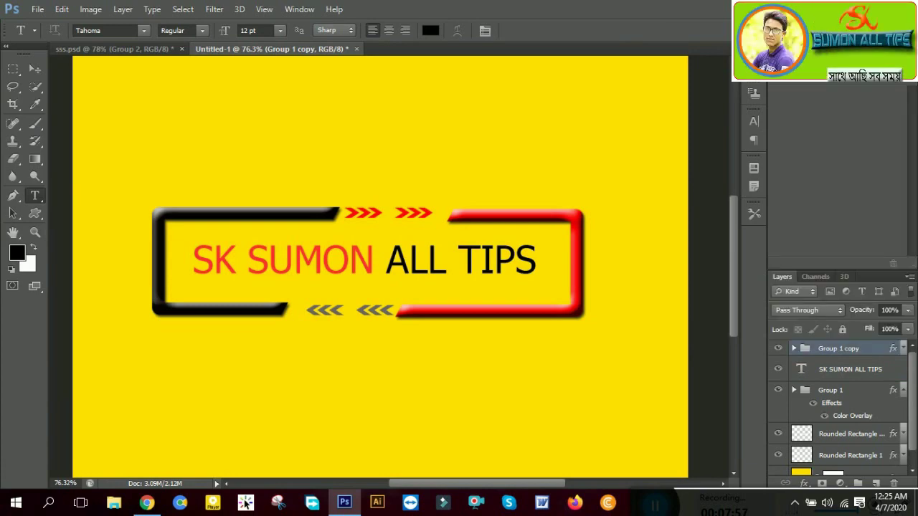
left_click(407, 267)
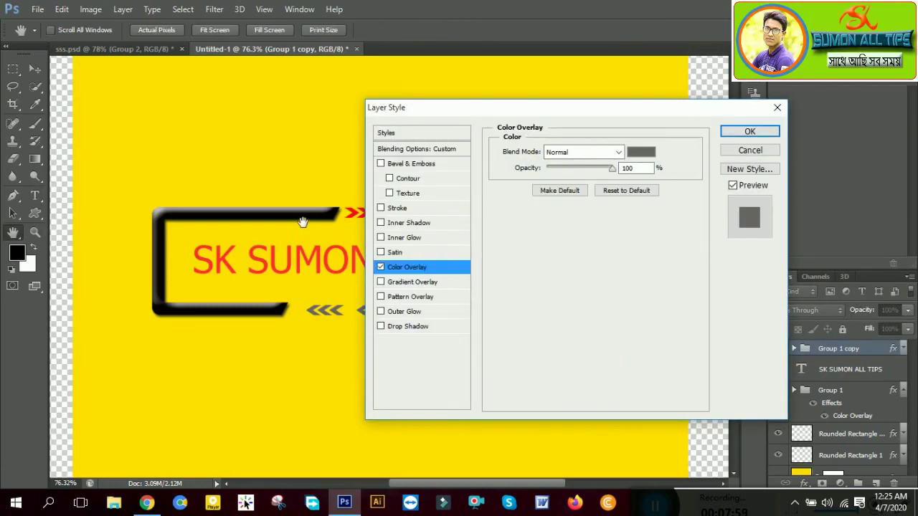
left_click(640, 151)
left_click(629, 307)
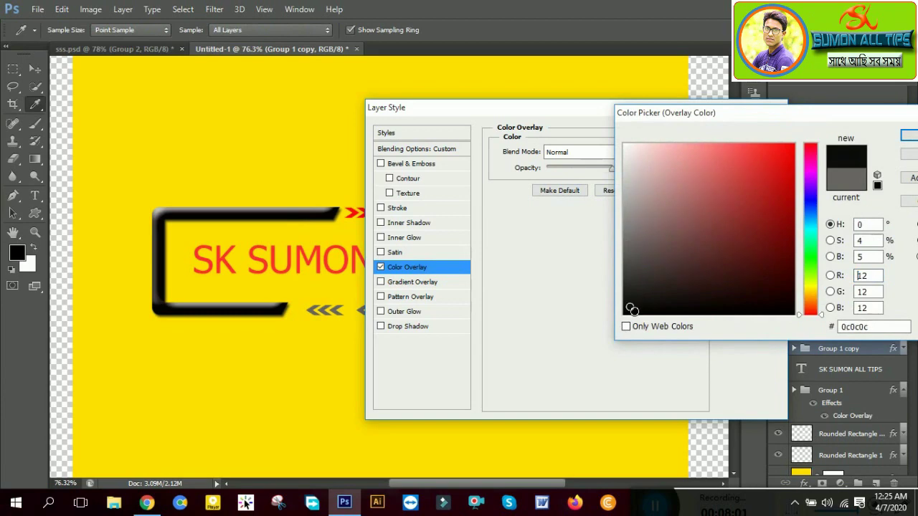
left_click(908, 135)
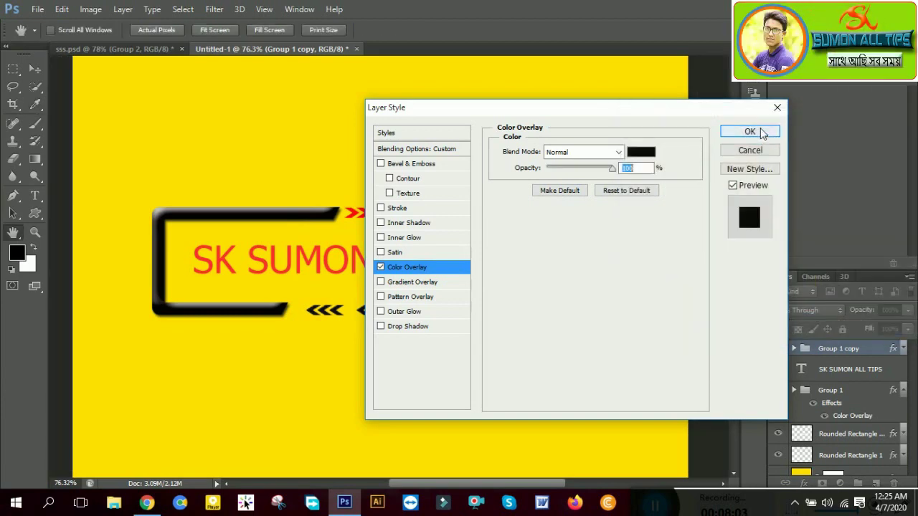
left_click(746, 129)
Group the two chevron groups, the text and both rounded rectangle layers together, leaving out the yellow colour fill
left_click(36, 67)
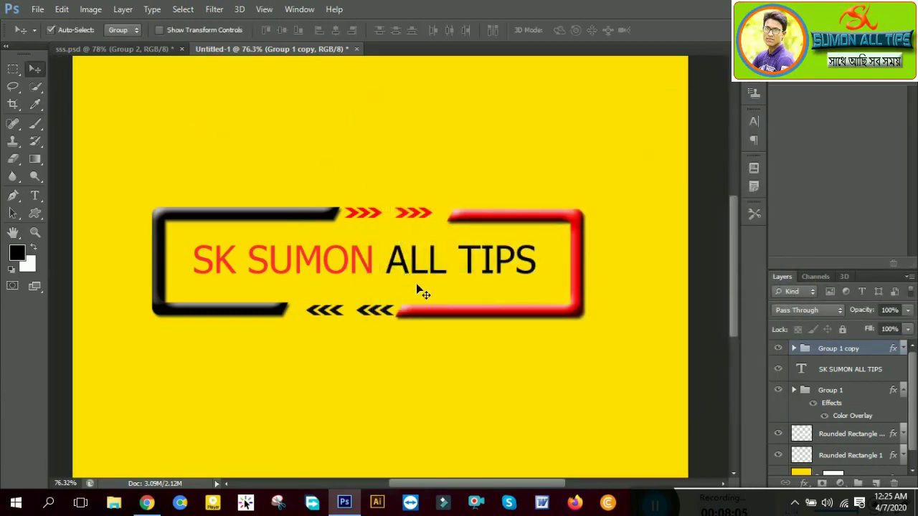
scroll(418, 290, "down", 2)
scroll(417, 290, "up", 3)
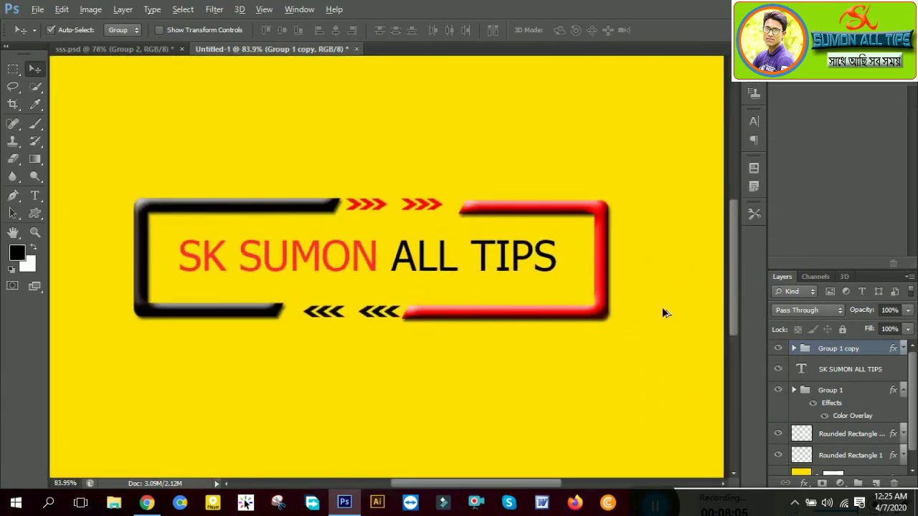
left_click(892, 372)
left_click(866, 393, "ctrl")
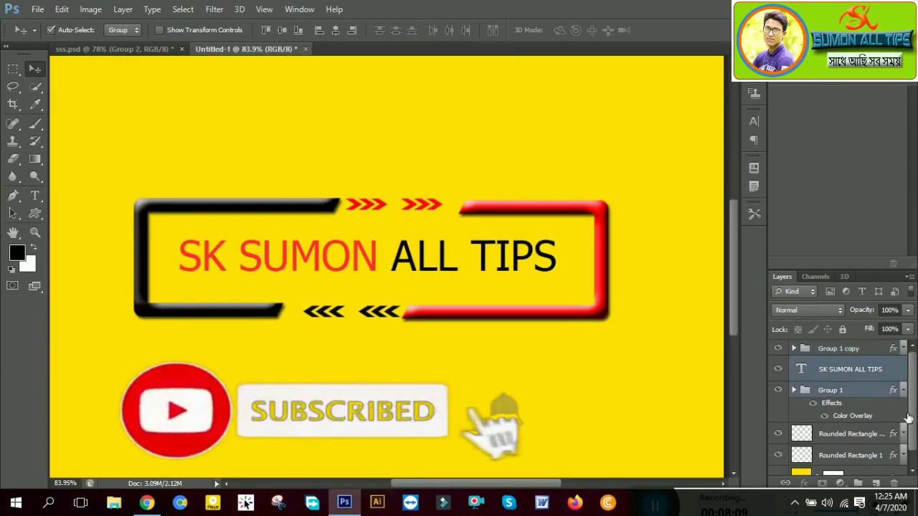
left_click(904, 391)
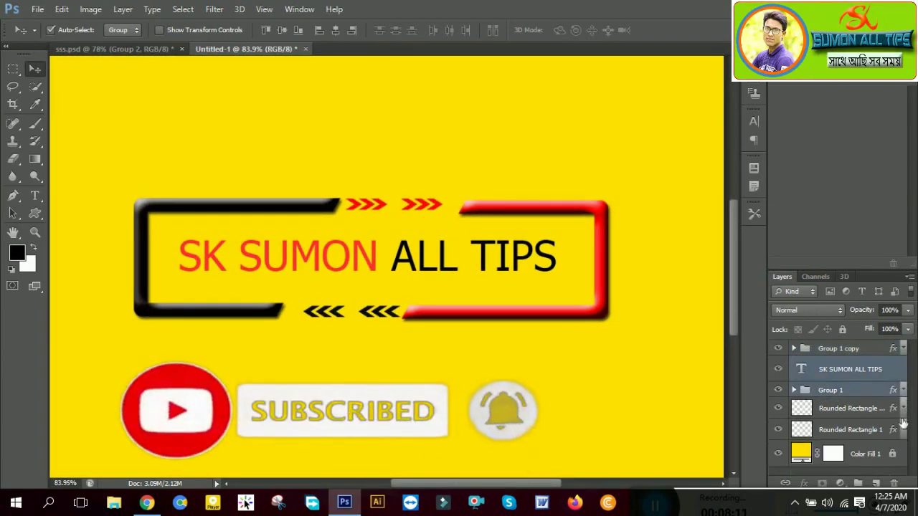
left_click(886, 353, "ctrl")
left_click_drag(839, 353, 870, 495)
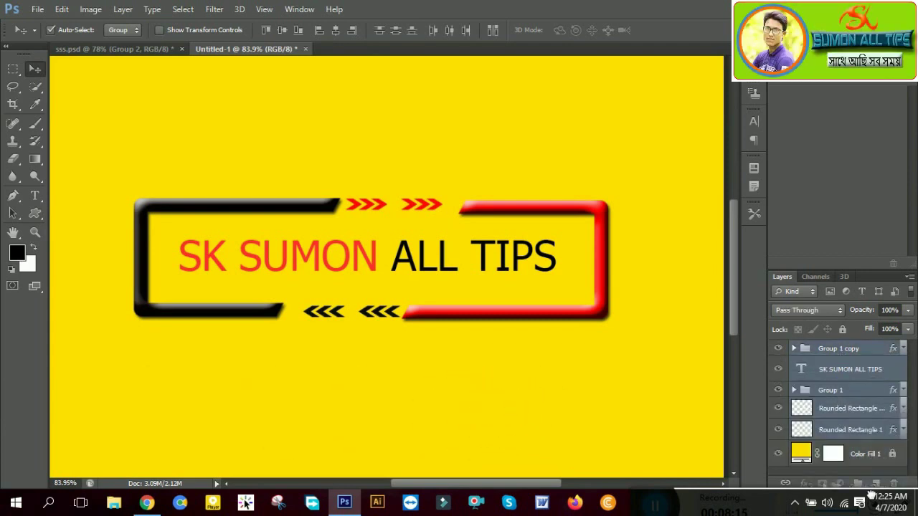
Check the new group by hiding and showing it, and move the whole banner to the middle of the yellow canvas
left_click(779, 349)
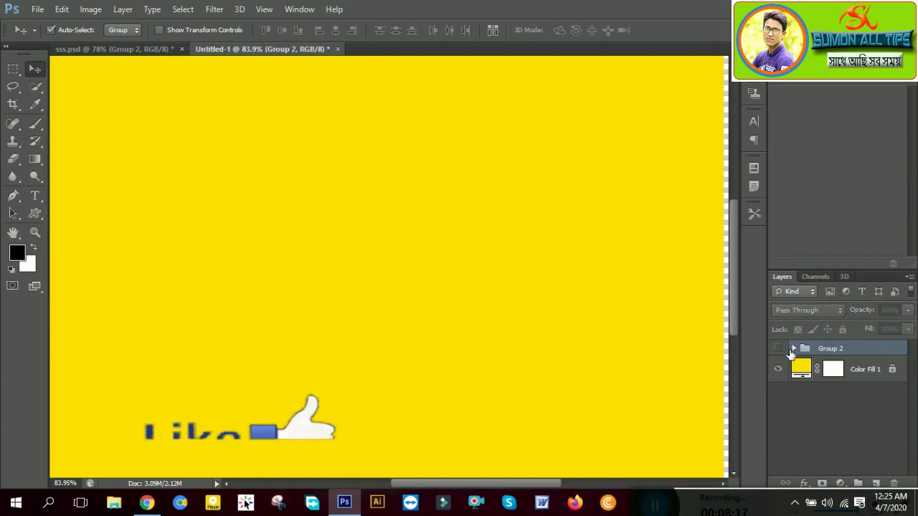
left_click(778, 349)
key("ctrl+0")
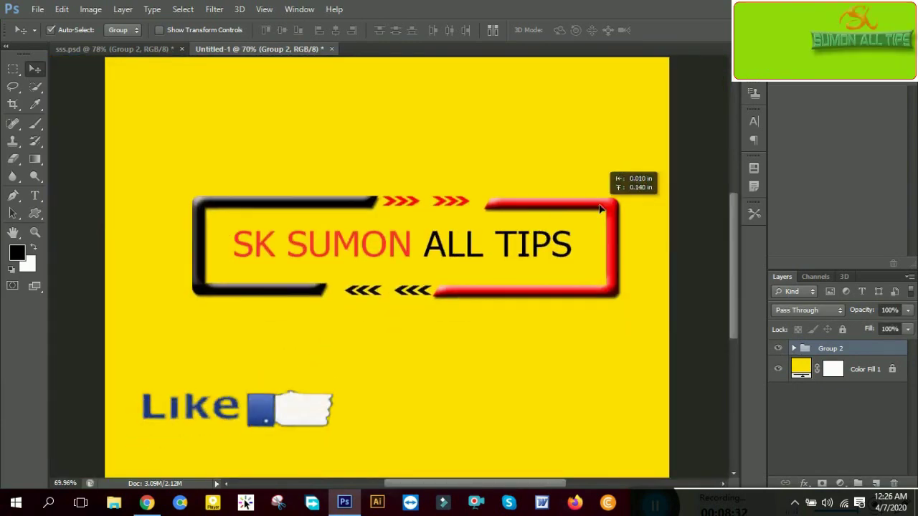
left_click_drag(601, 208, 574, 229)
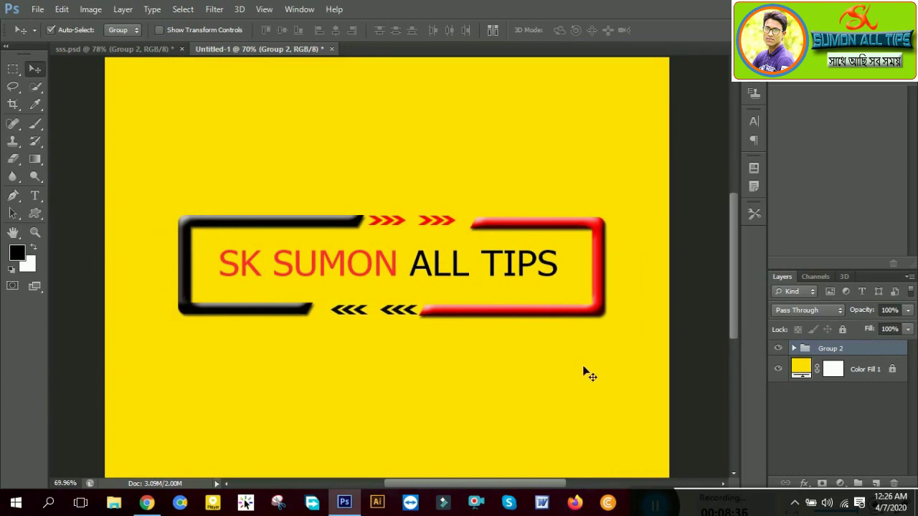